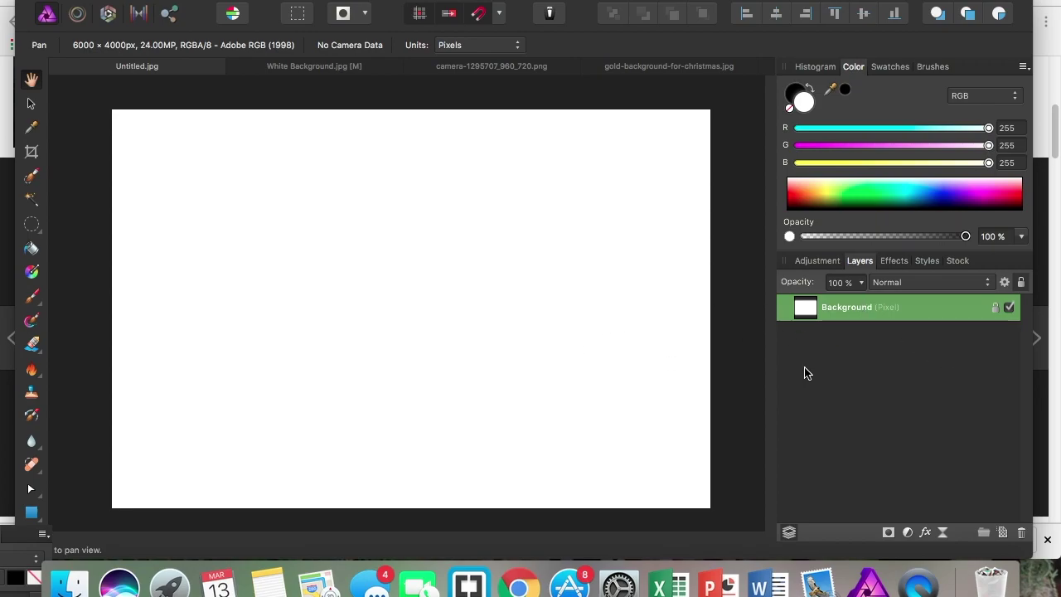
- Create a new blank untitled document with the default settings
left_click(149, 0)
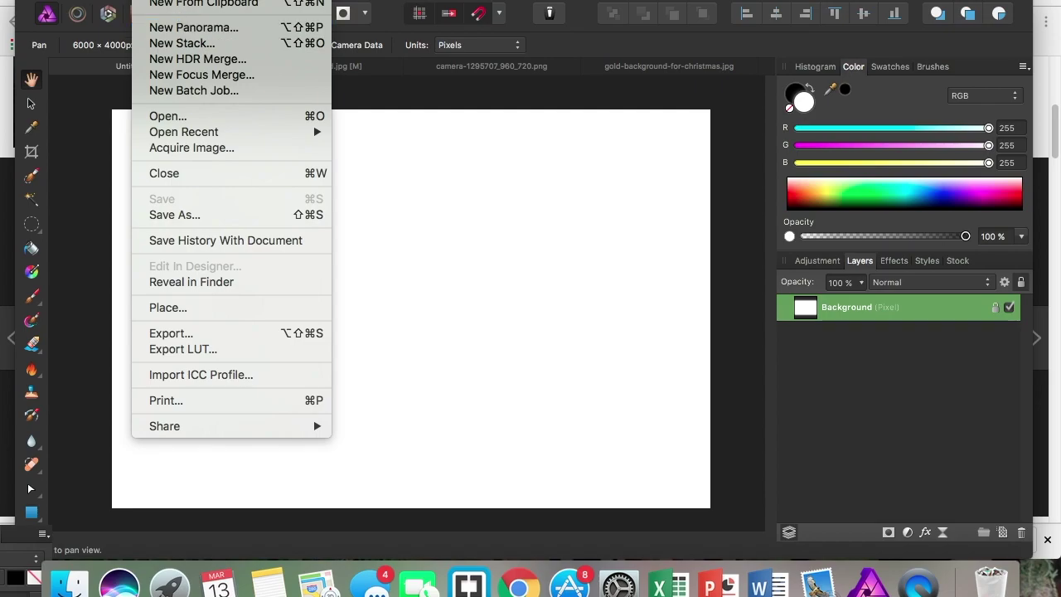
key("super+n")
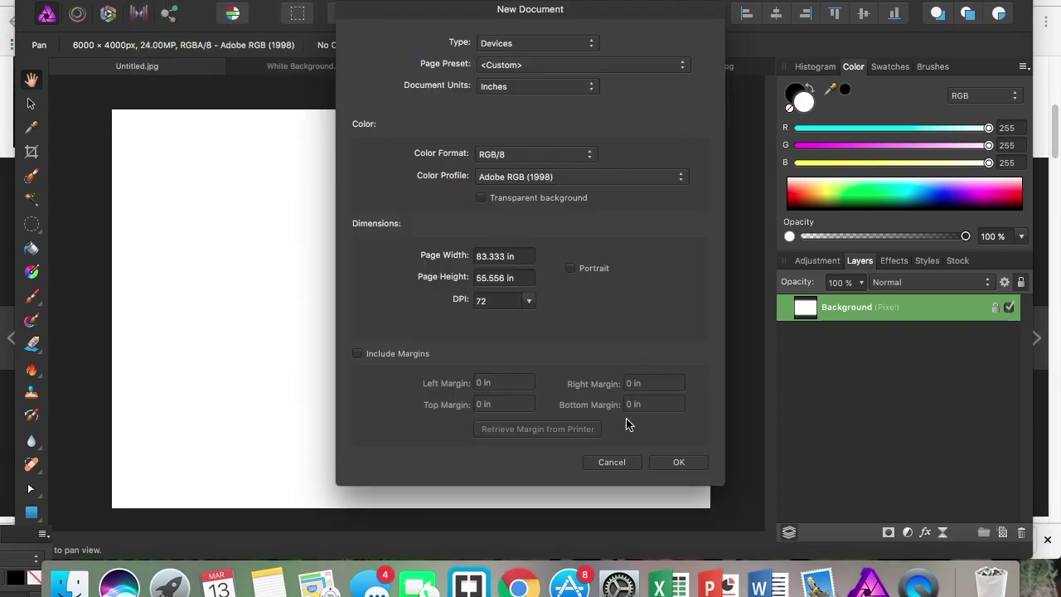
left_click(694, 462)
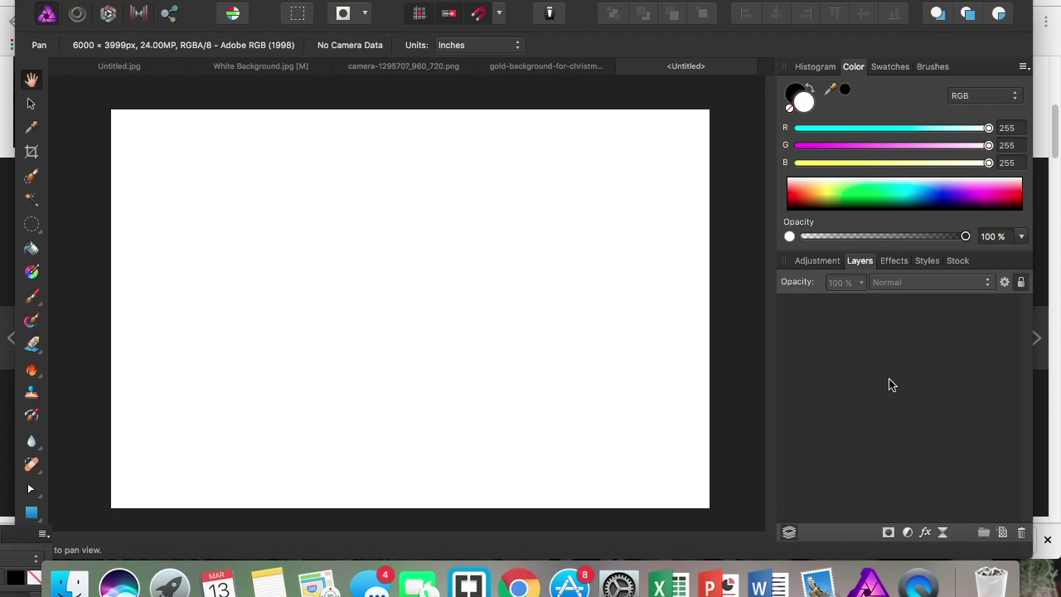
- Review the JPEG export options, then cancel without exporting
left_click(139, 2)
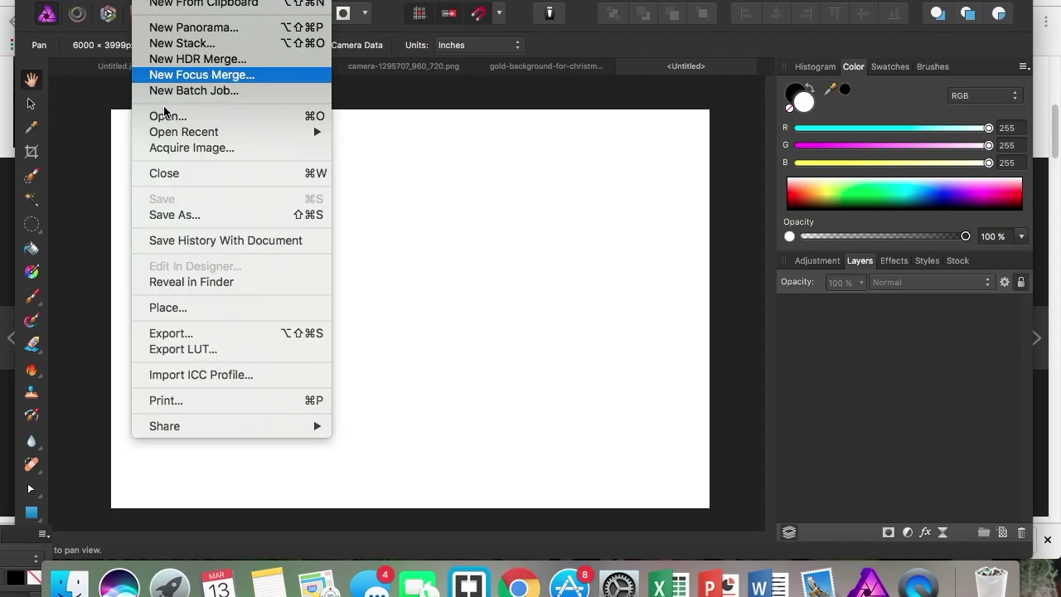
left_click(191, 336)
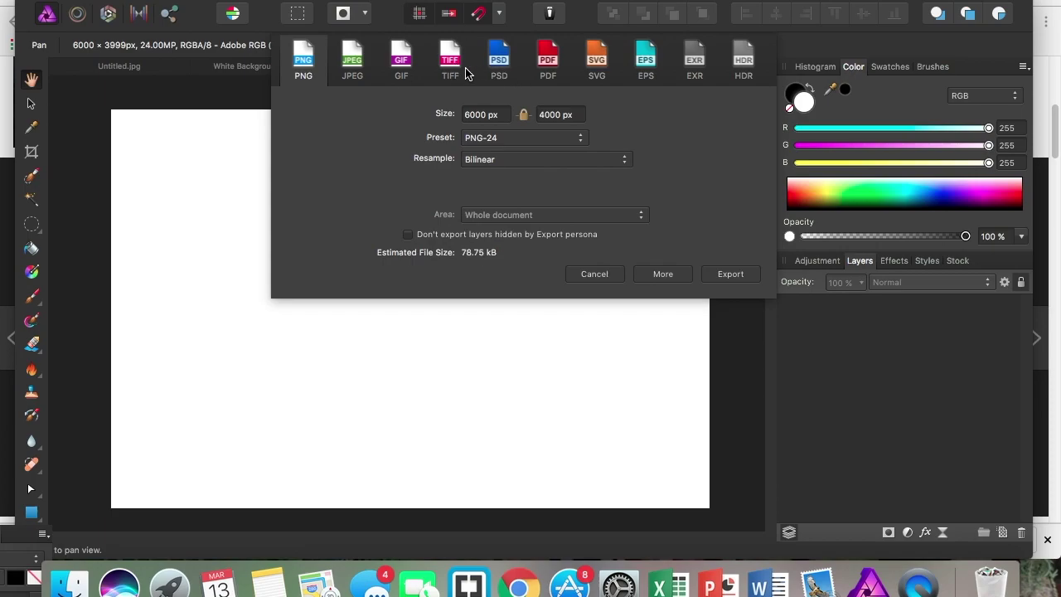
left_click(362, 74)
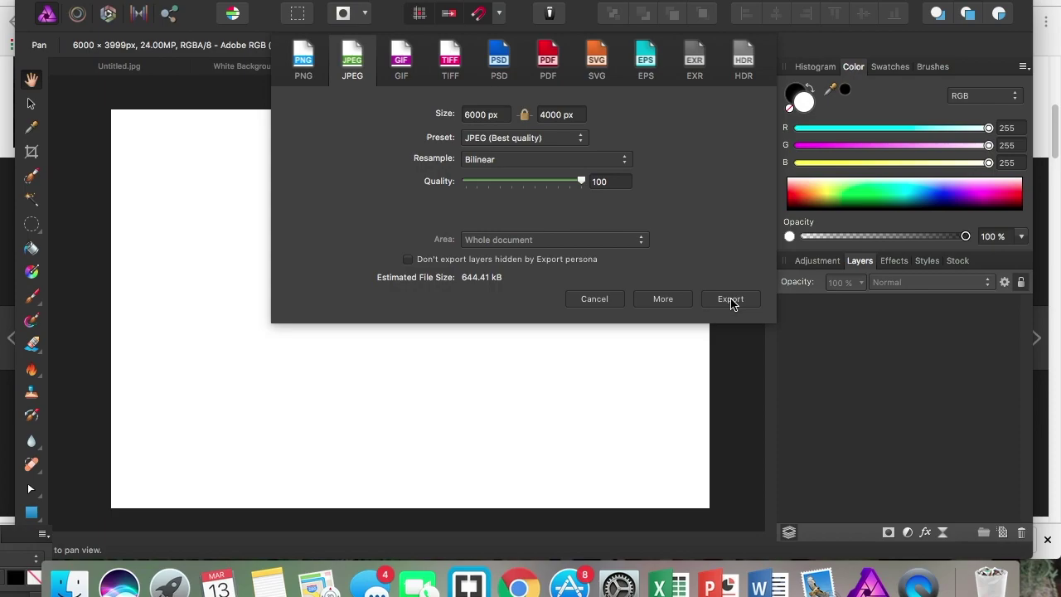
left_click(595, 300)
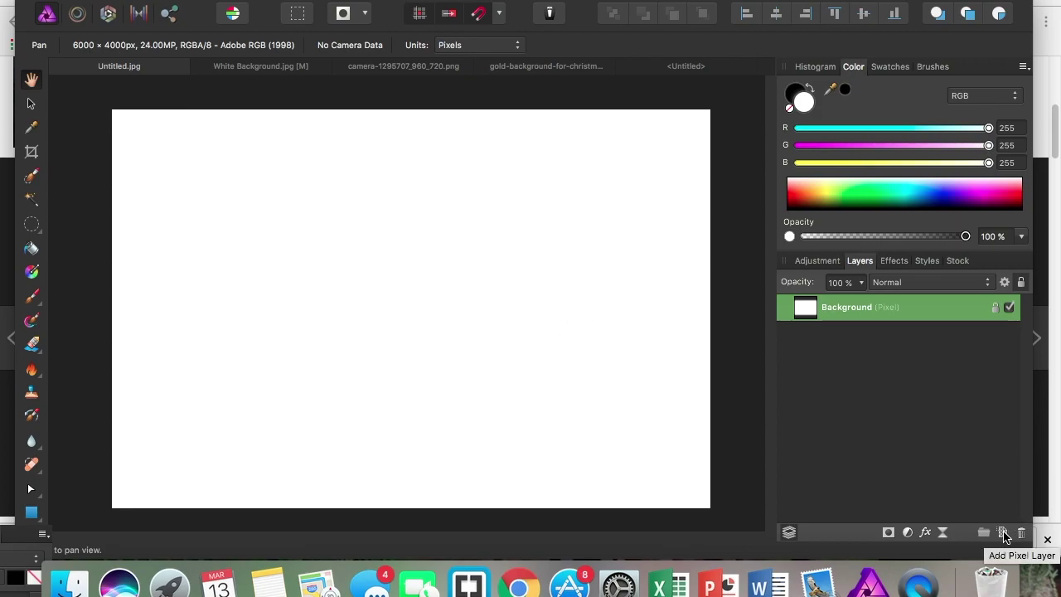
- Add an empty pixel layer and set the Artistic Text tool to Zapfino at 288 pt
left_click(1002, 533)
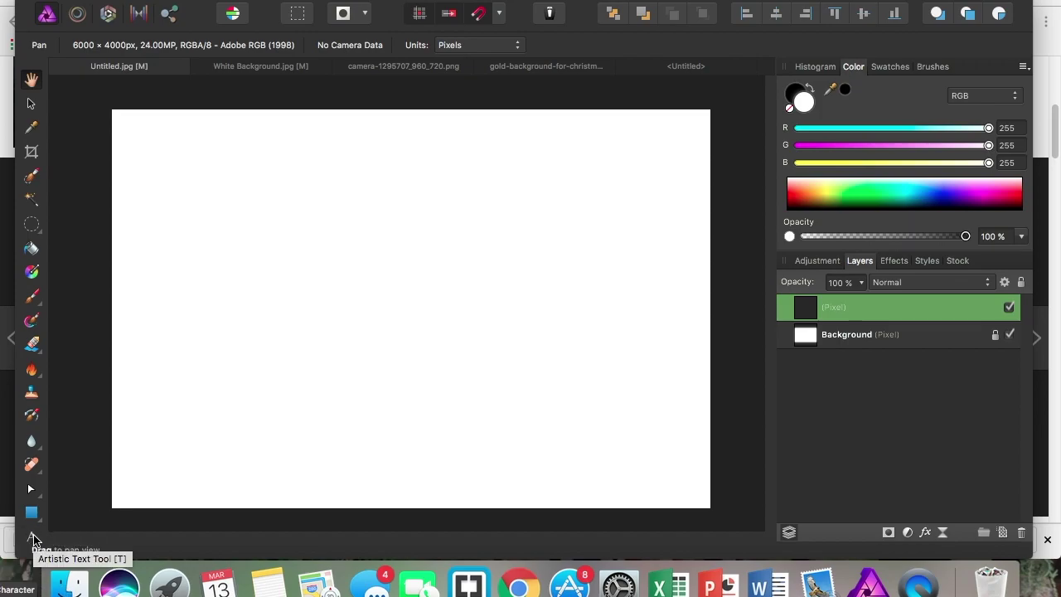
left_click(32, 538)
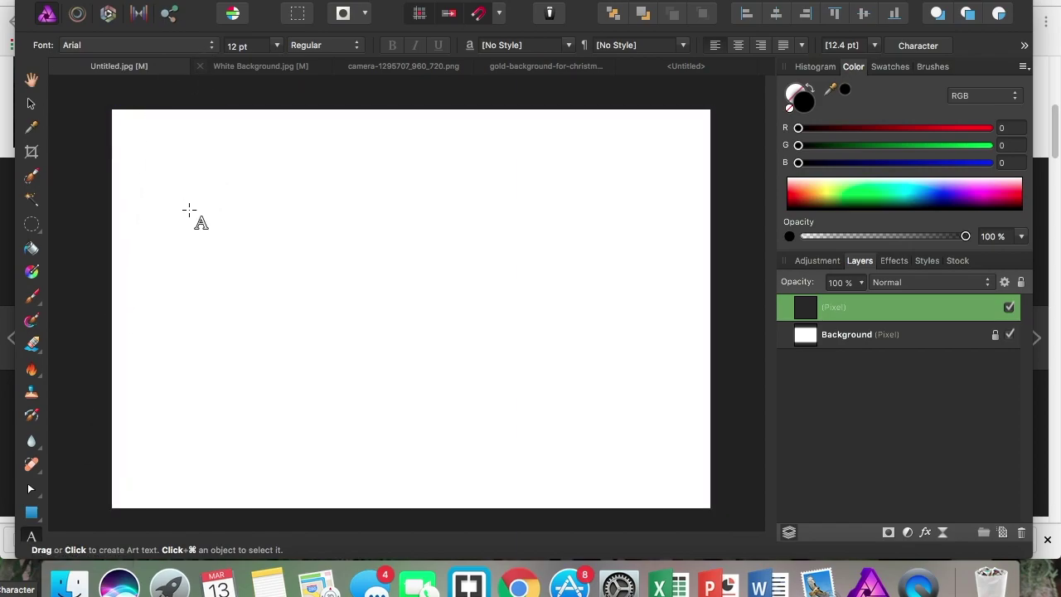
left_click(199, 48)
scroll(158, 33, "up", 3)
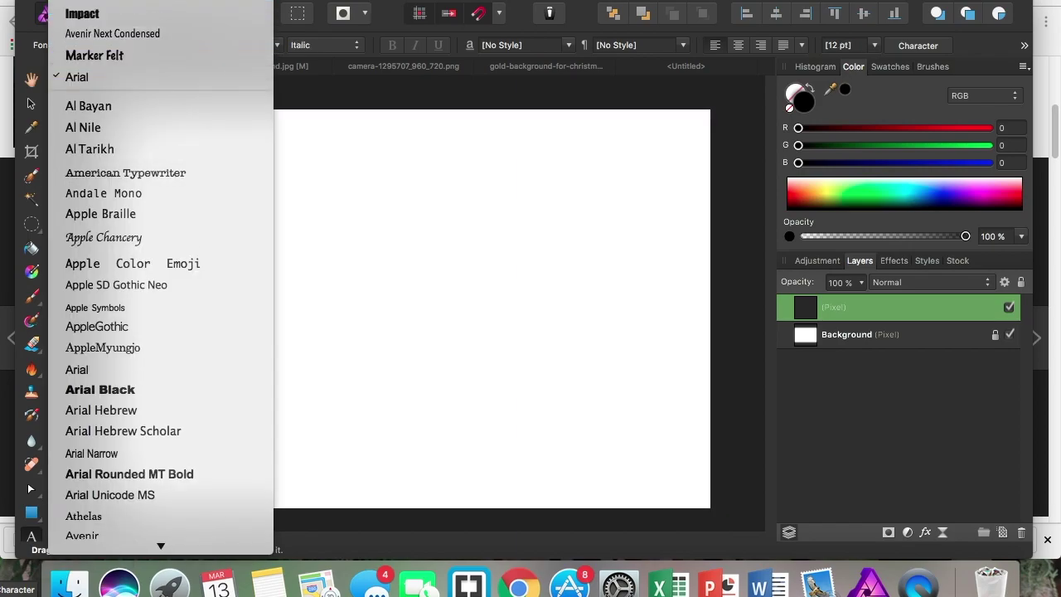
left_click(126, 23)
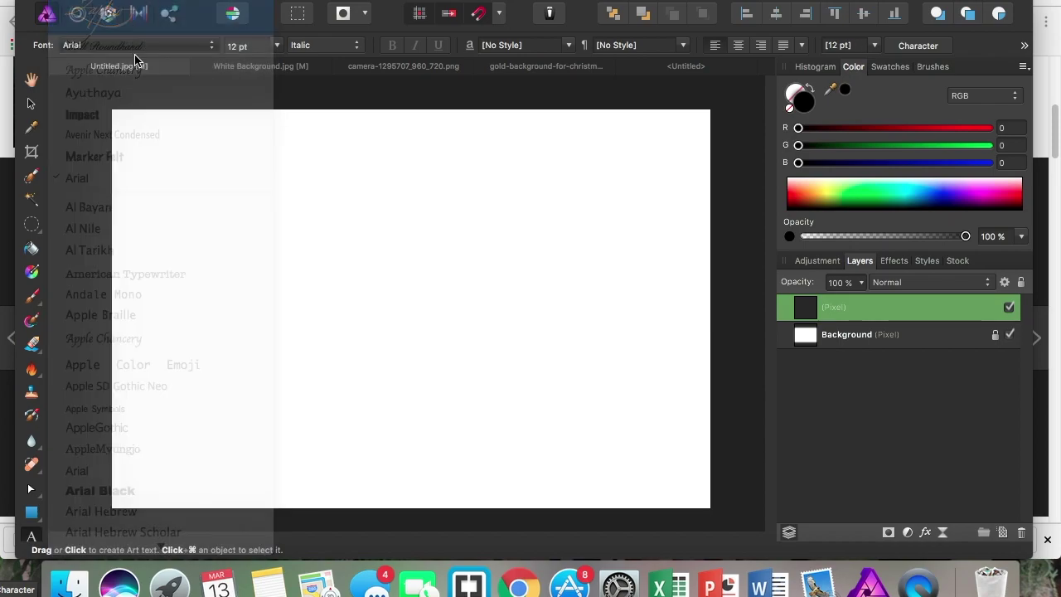
left_click(276, 46)
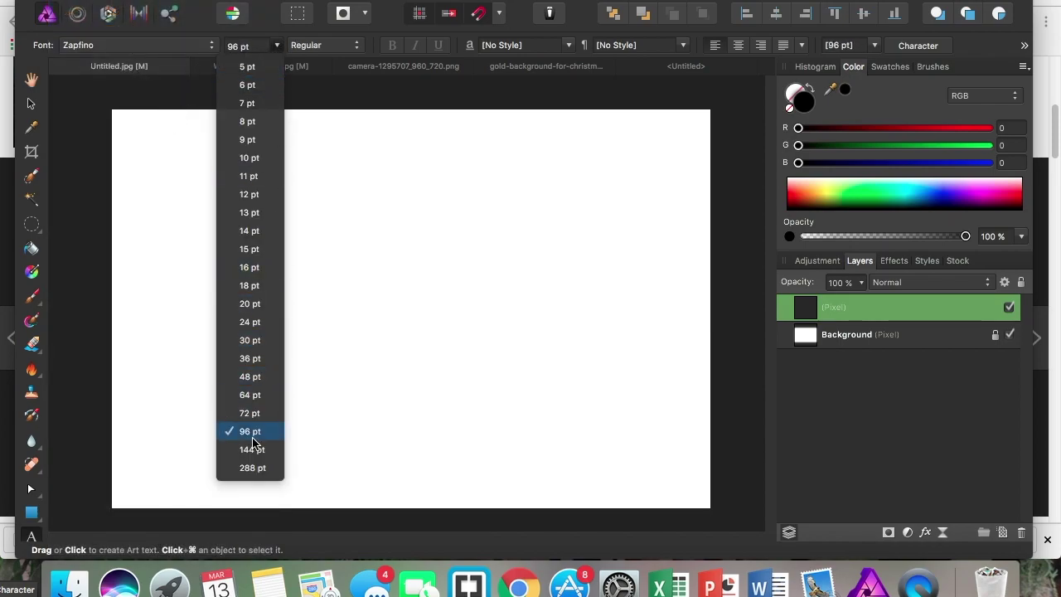
left_click(253, 469)
left_click(219, 318)
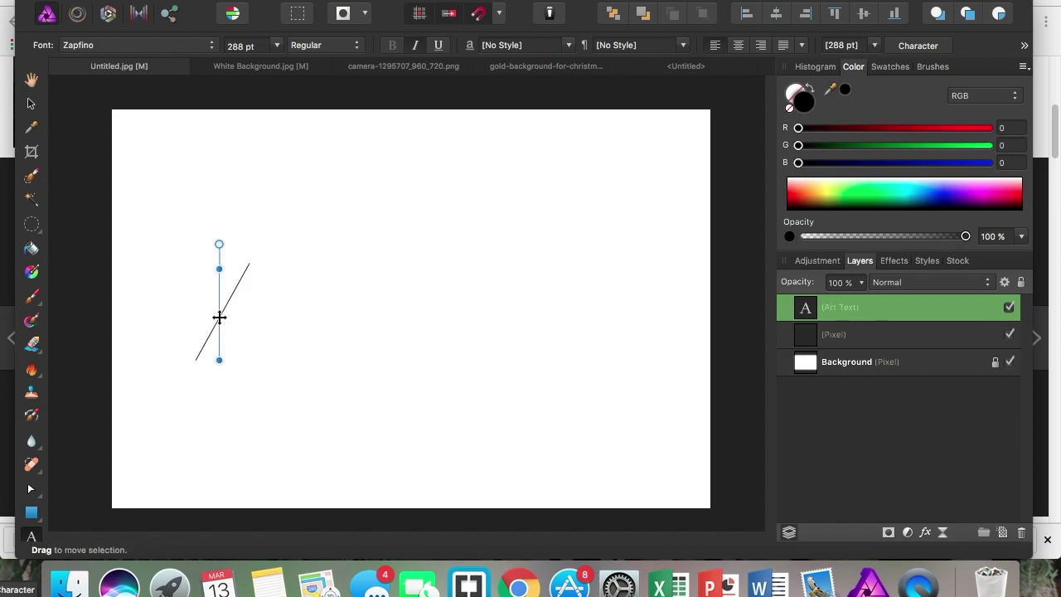
type("Cec")
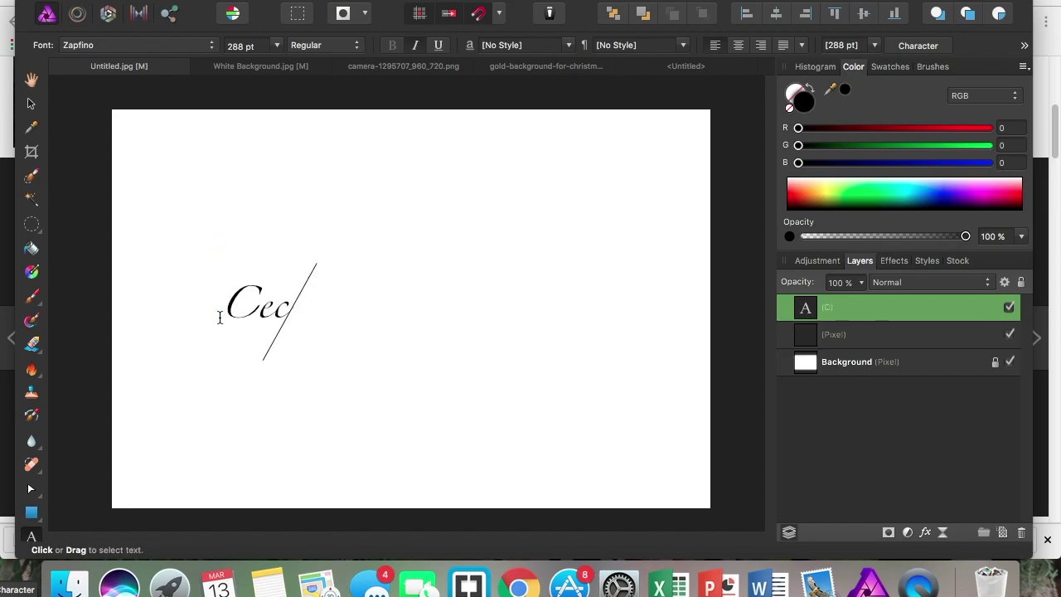
type("ia Her")
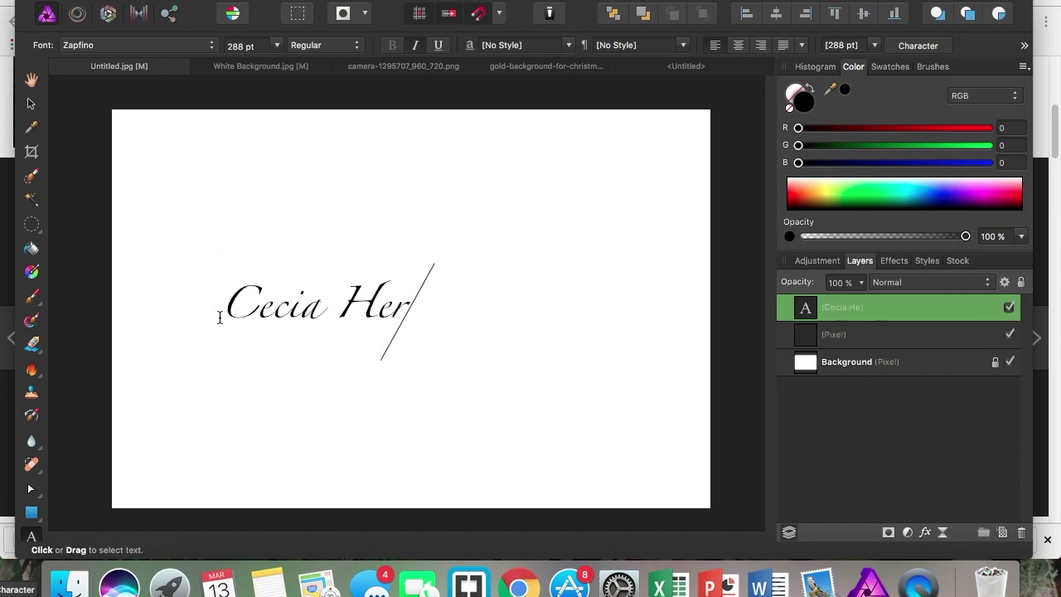
type("nandez")
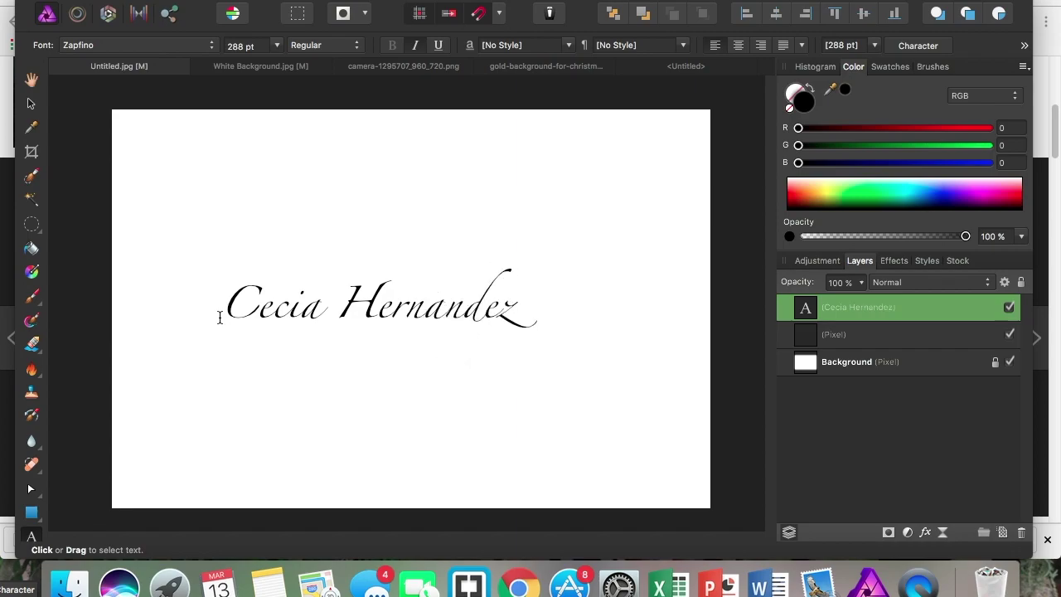
key("Escape")
key("Return")
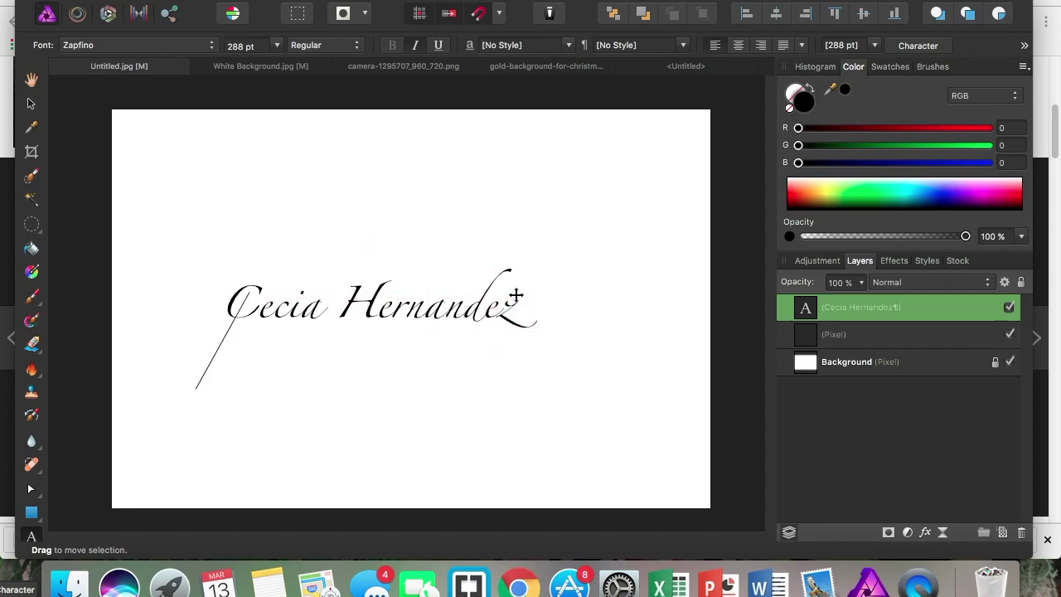
- Set the second line 'Photography' in Big Caslon, then deselect the text
left_click(211, 44)
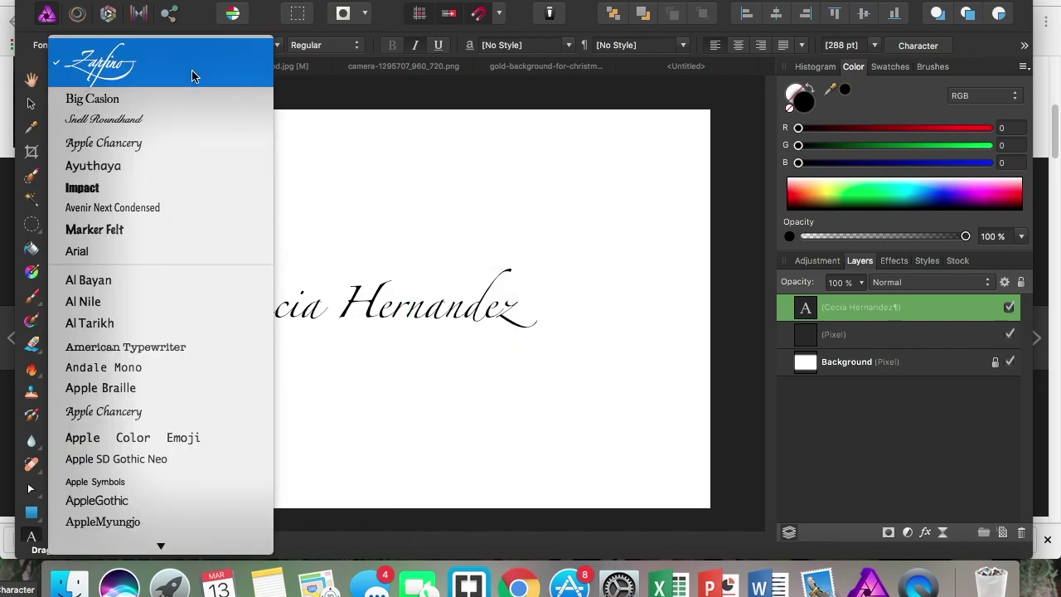
left_click(117, 99)
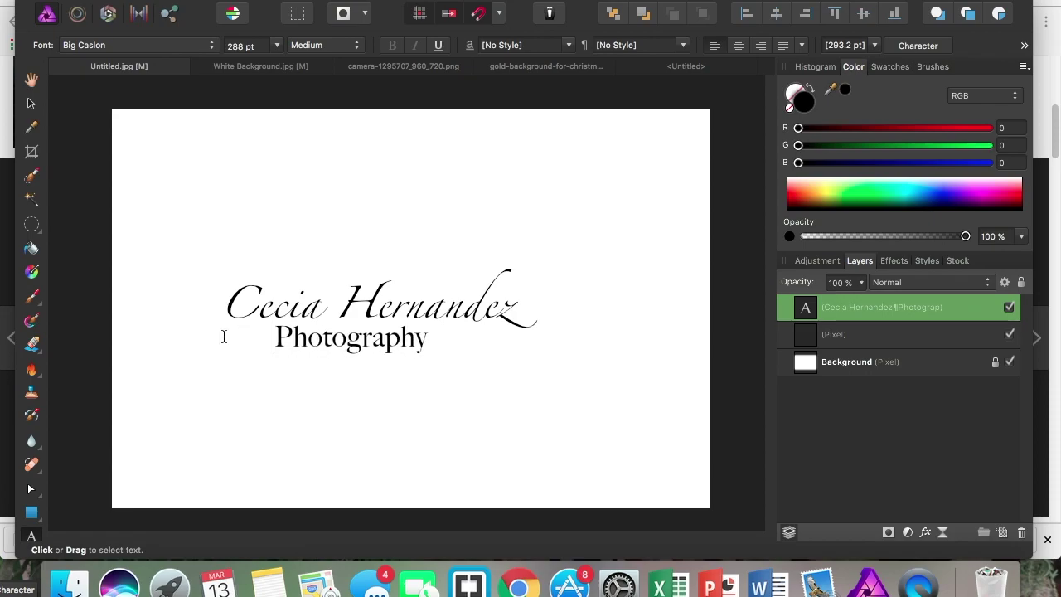
key("Escape")
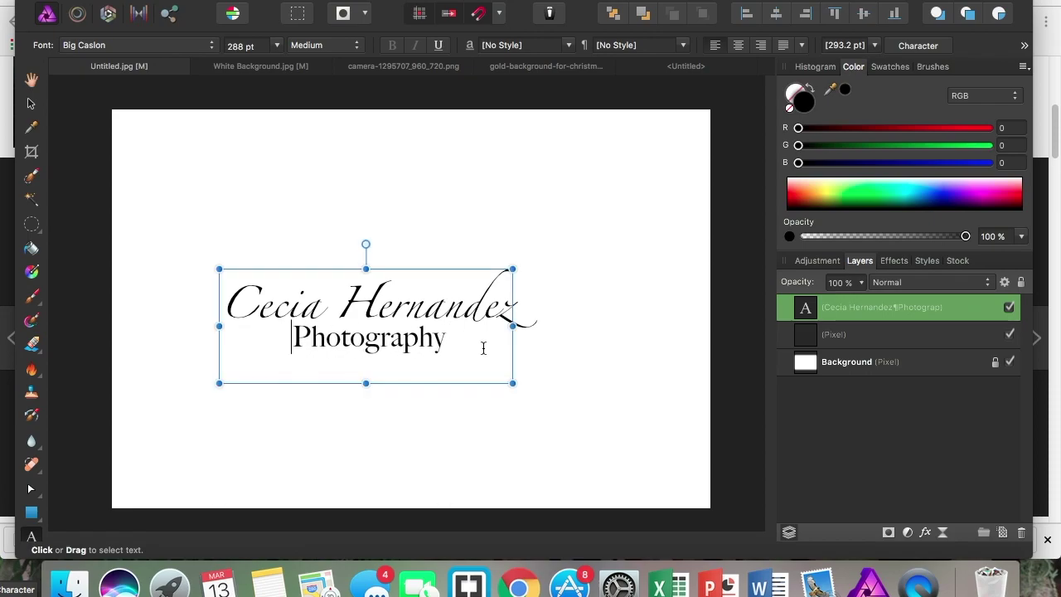
left_click(568, 370)
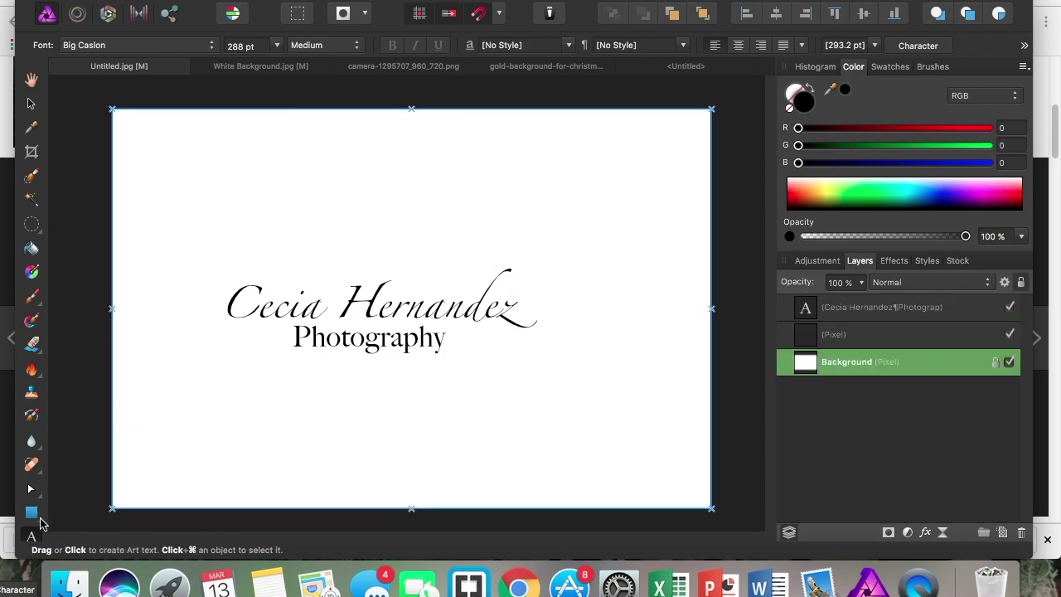
left_click(38, 518)
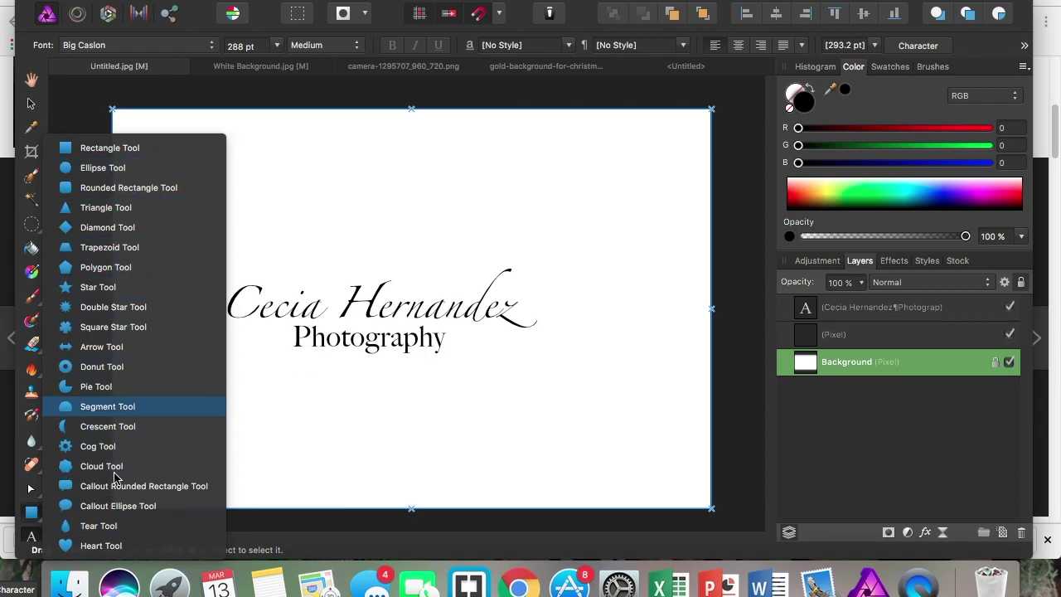
- Draw a yellow-filled heart overlapping the end of 'Hernandez'
left_click(101, 547)
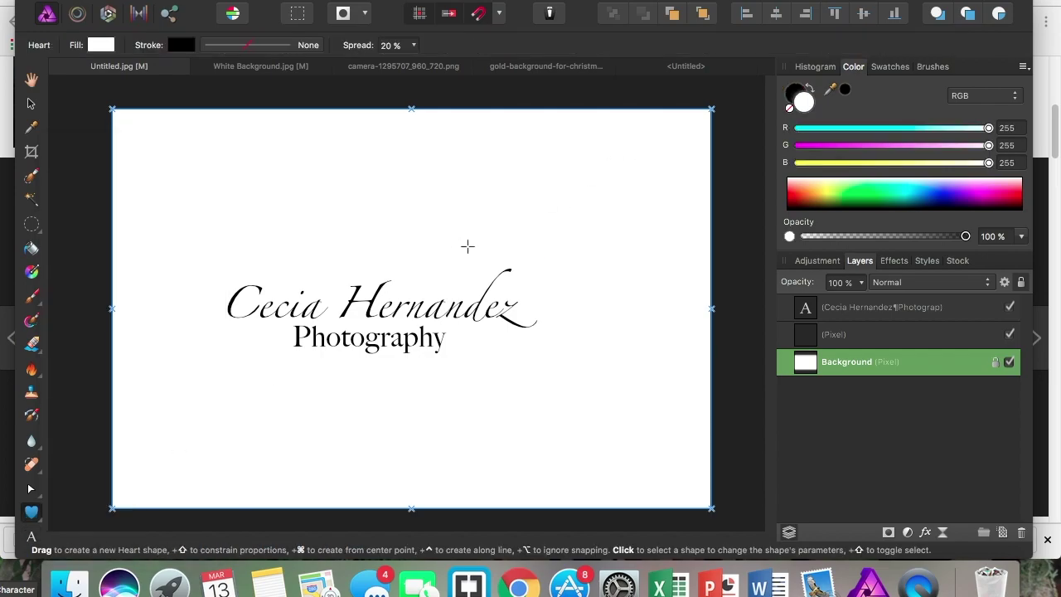
left_click_drag(468, 246, 613, 377)
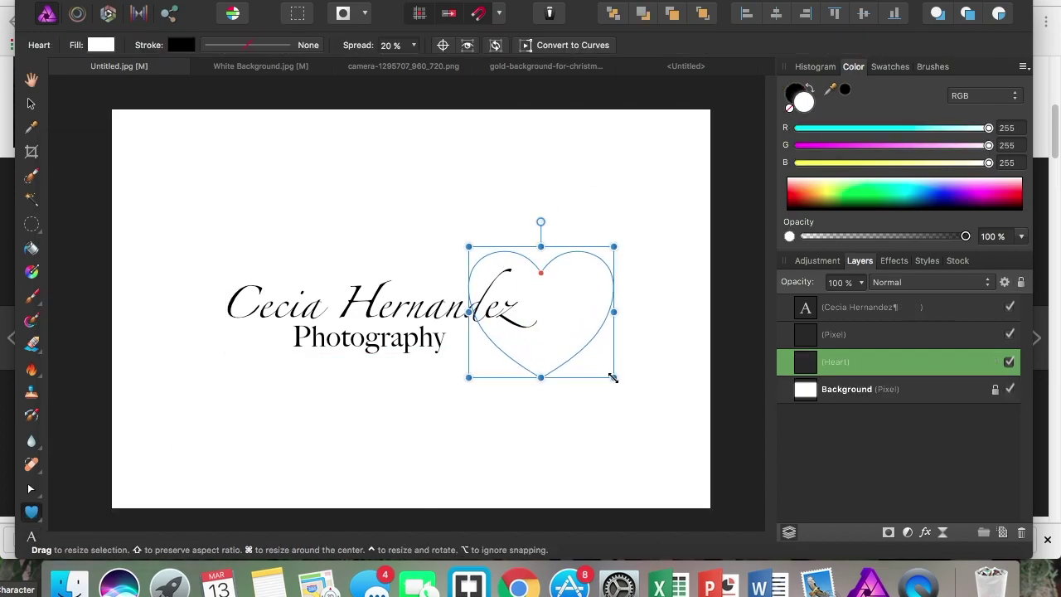
left_click(827, 194)
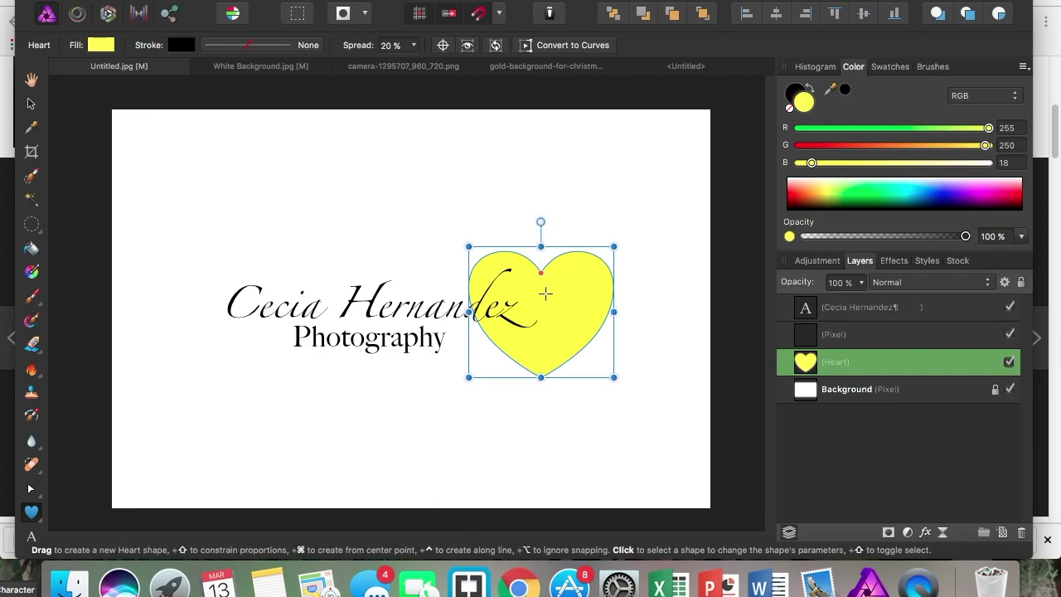
- Enlarge the 'Cecia Hernandez Photography' text by dragging its top-left and bottom-right corners outward
key("a")
left_click(665, 308)
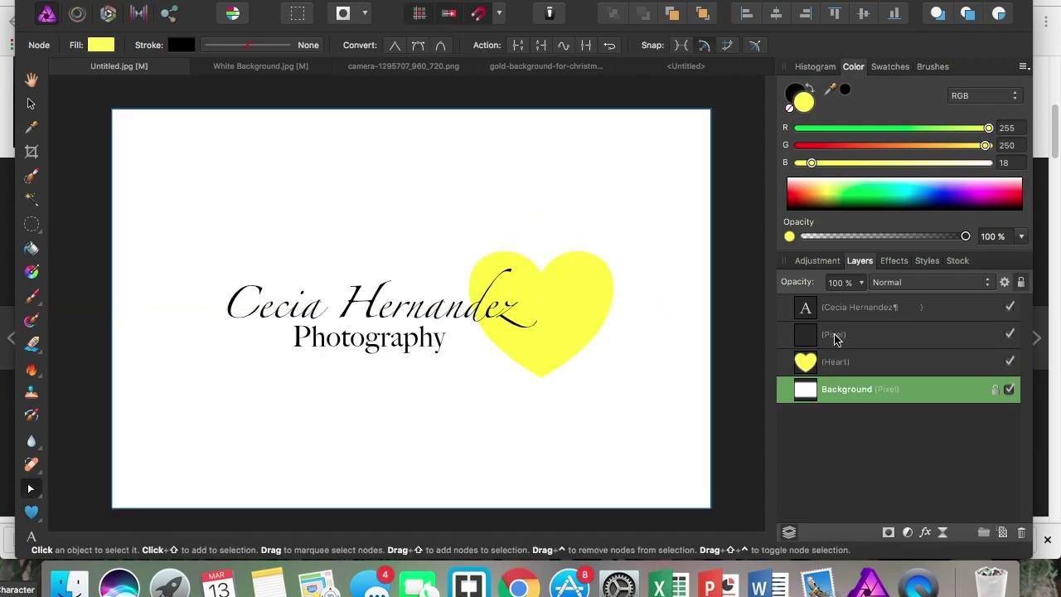
left_click(839, 307)
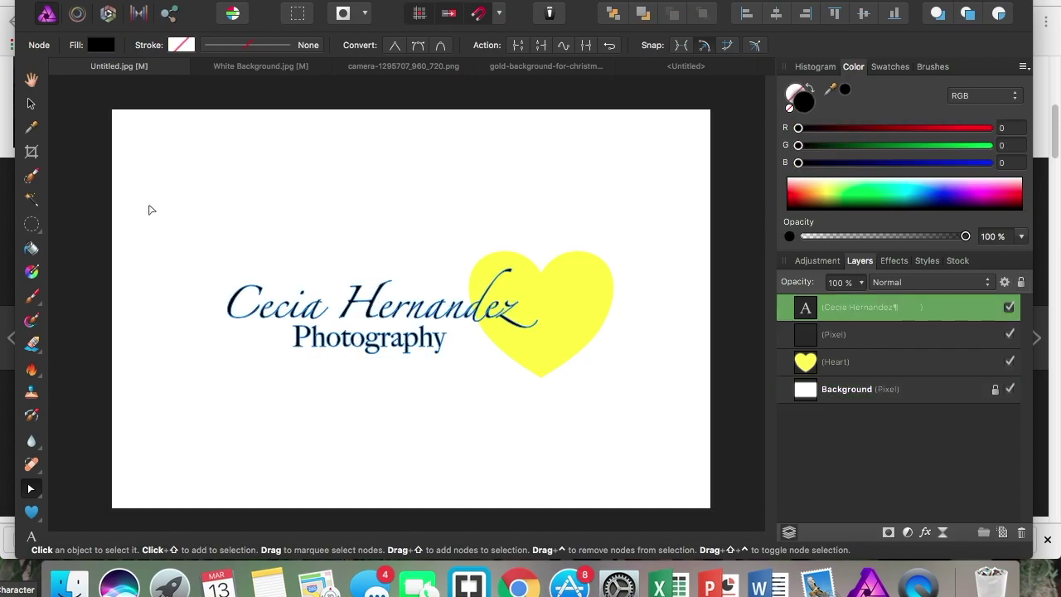
left_click(31, 104)
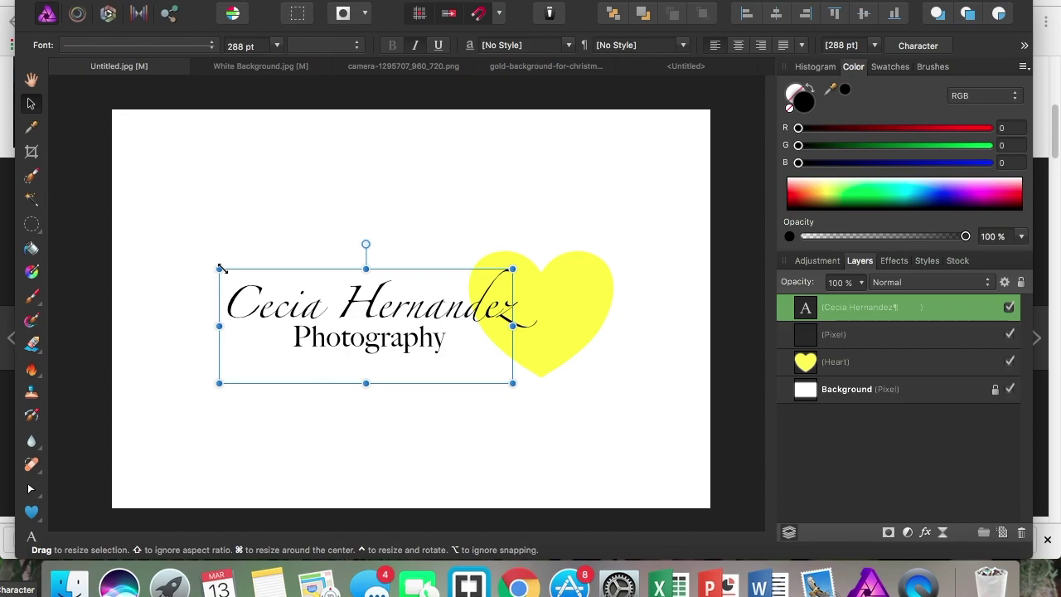
left_click_drag(221, 265, 130, 194)
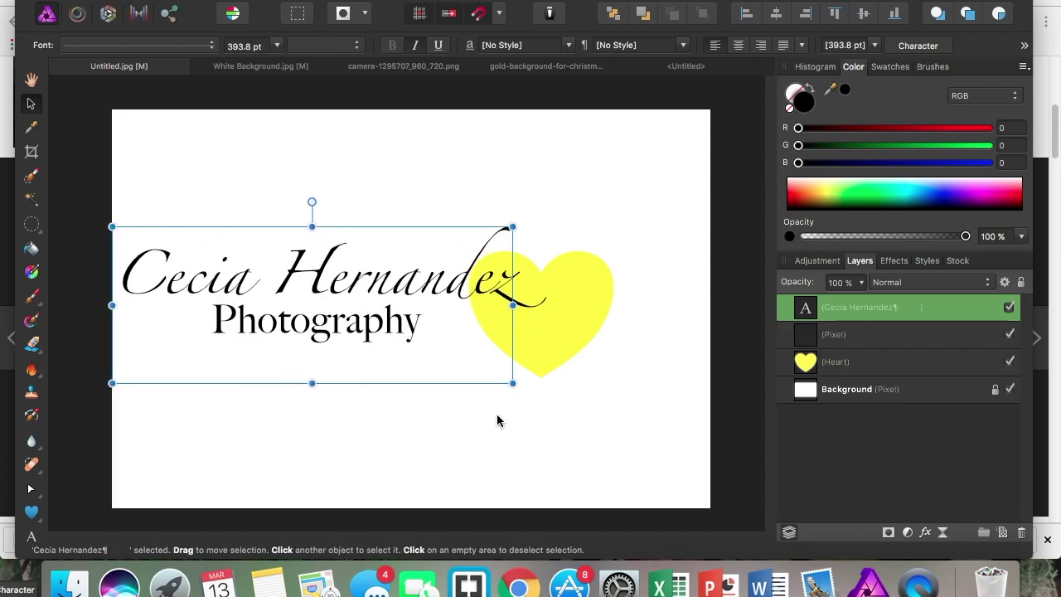
left_click_drag(514, 385, 637, 469)
- Move the yellow heart up to the page's right edge and tilt it slightly clockwise
left_click(857, 362)
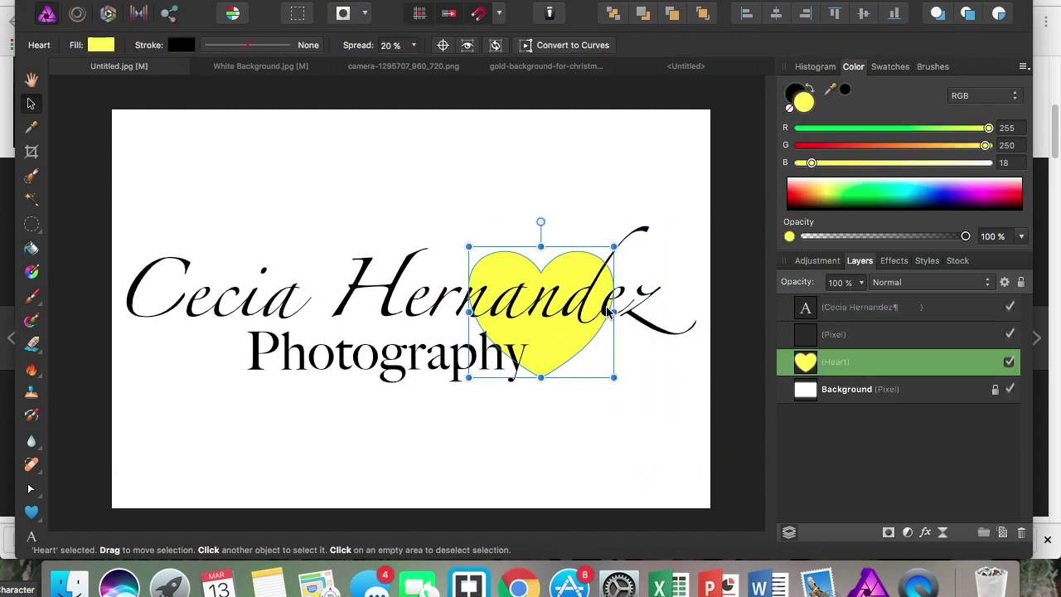
left_click_drag(559, 273, 657, 229)
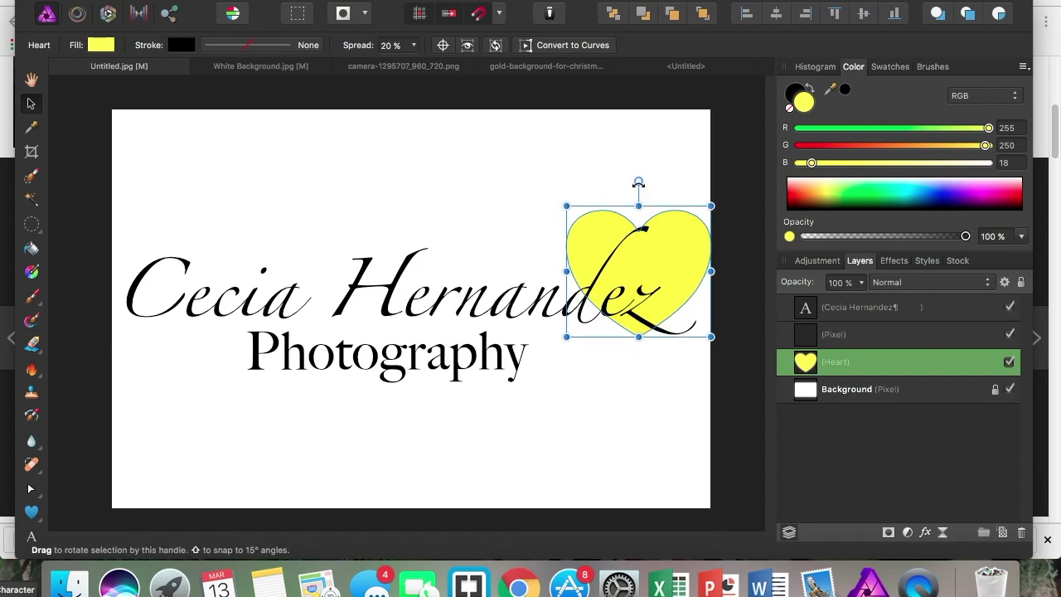
left_click_drag(639, 181, 661, 184)
left_click(673, 439)
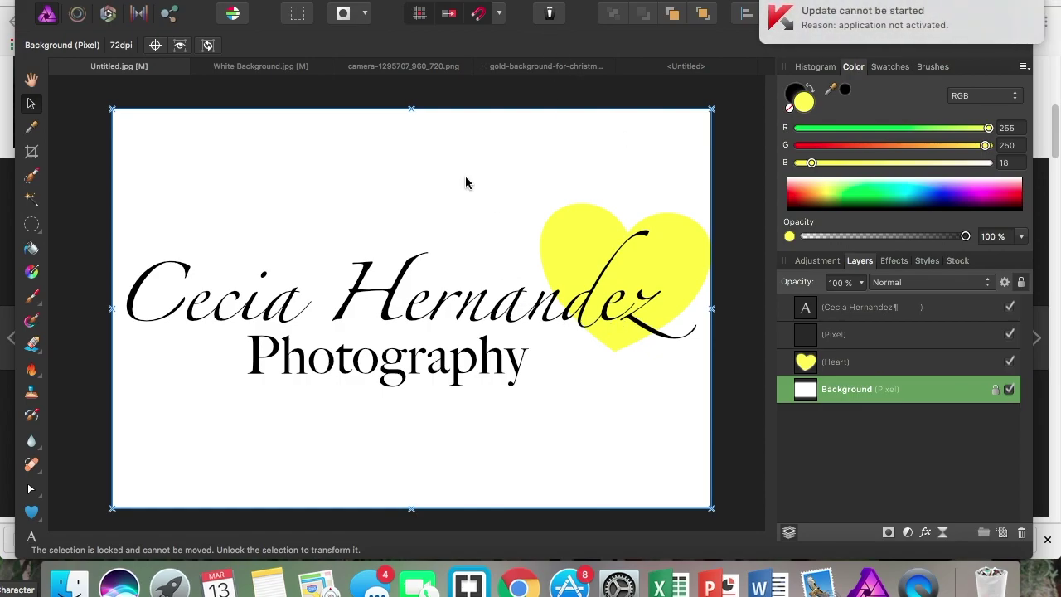
left_click(538, 66)
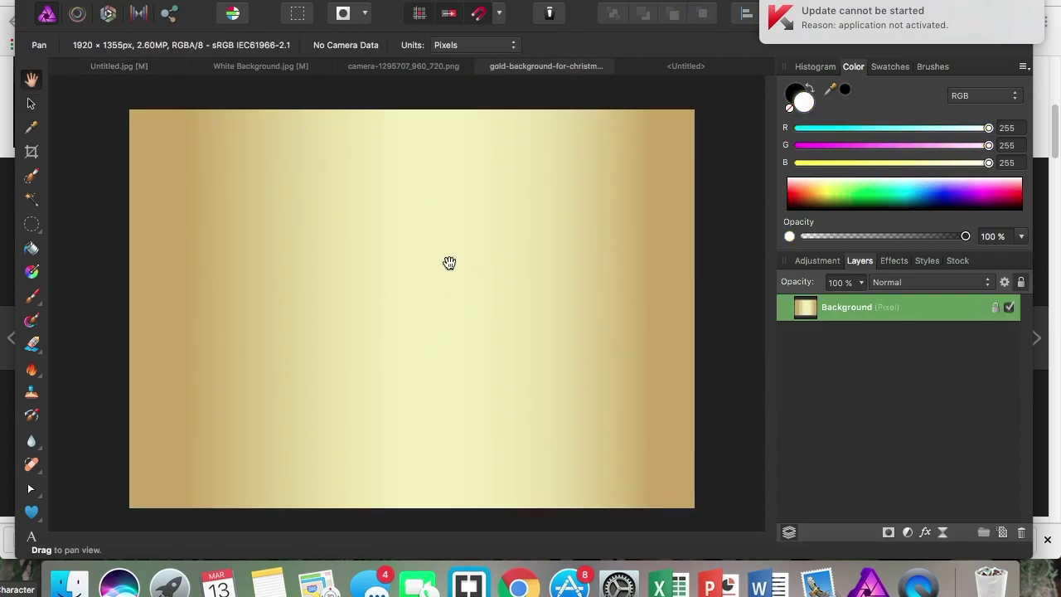
- Paste the gold gradient image into Untitled.jpg, enlarge it, and move it over the heart
left_click(162, 71)
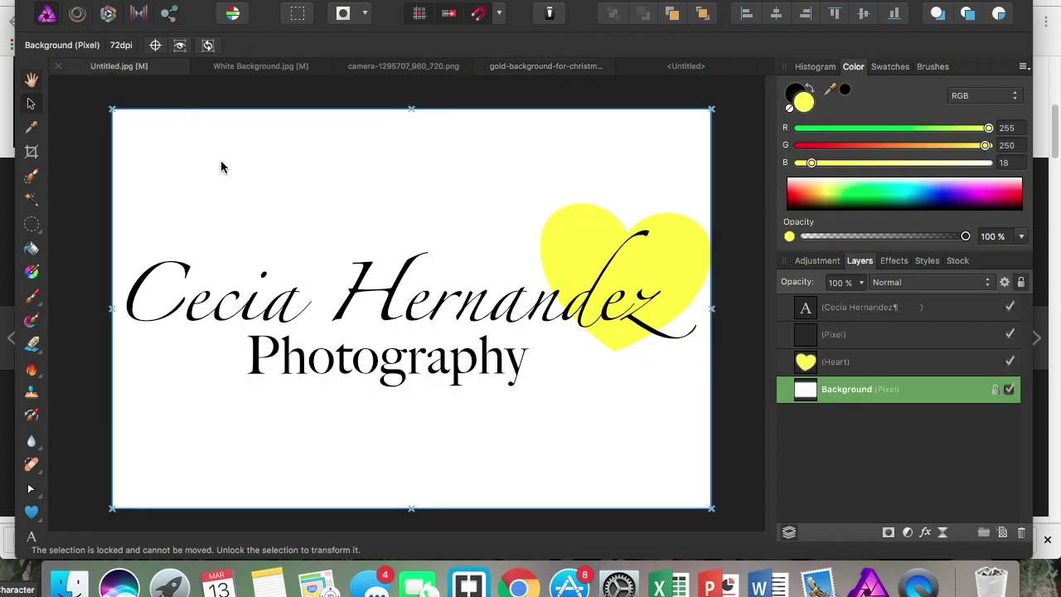
key("super+v")
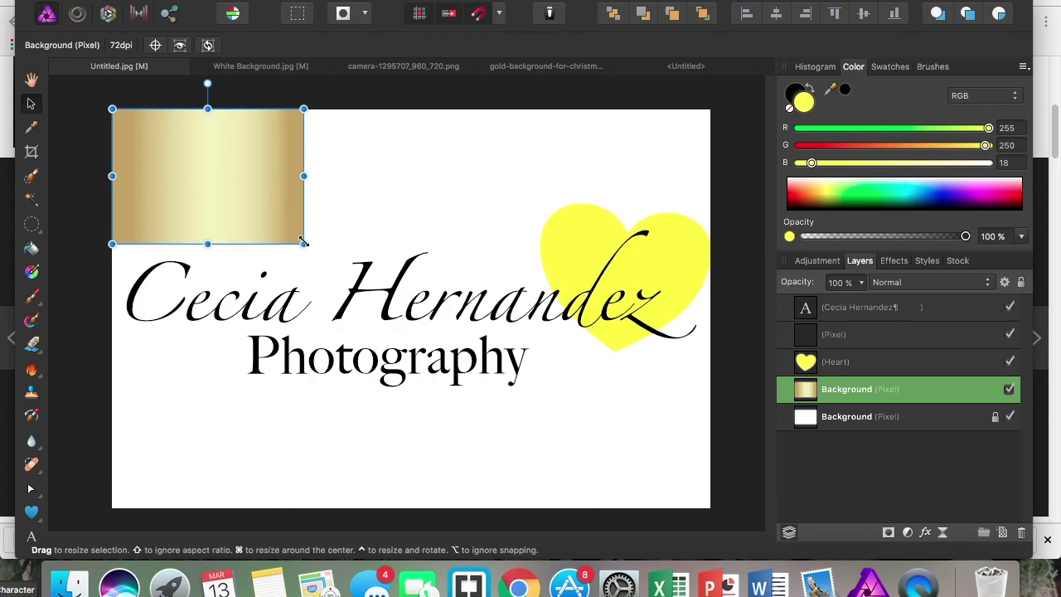
left_click_drag(320, 261, 388, 309)
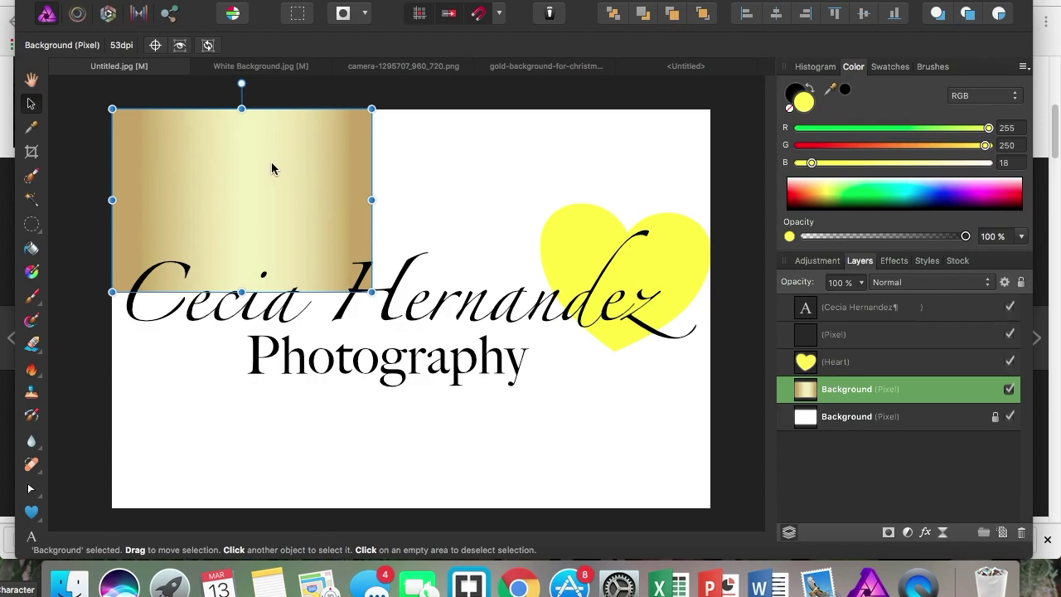
left_click_drag(271, 168, 616, 245)
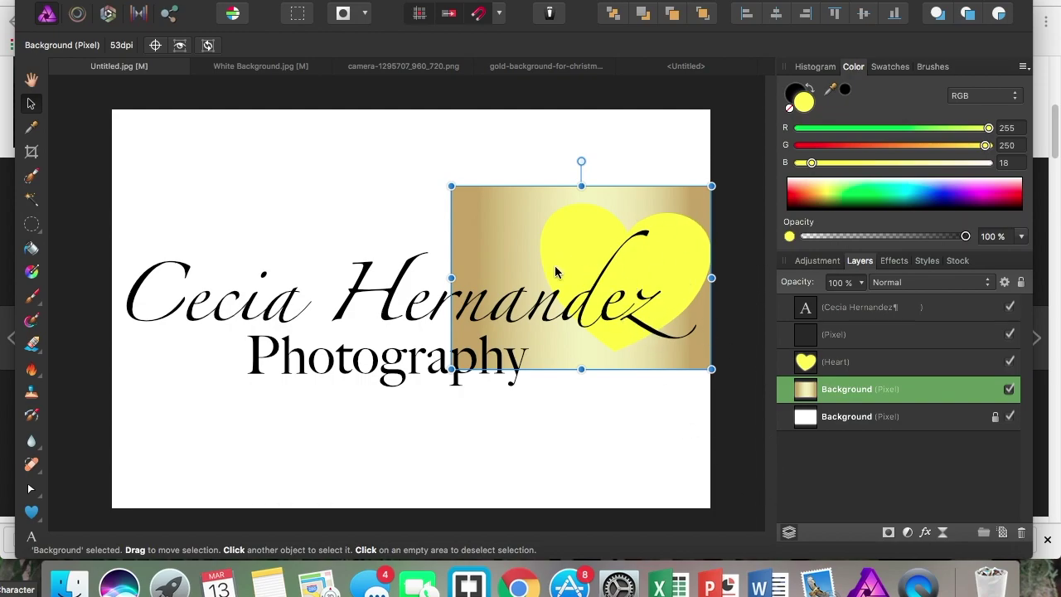
- Rename the pasted gold image layer
double_click(835, 396)
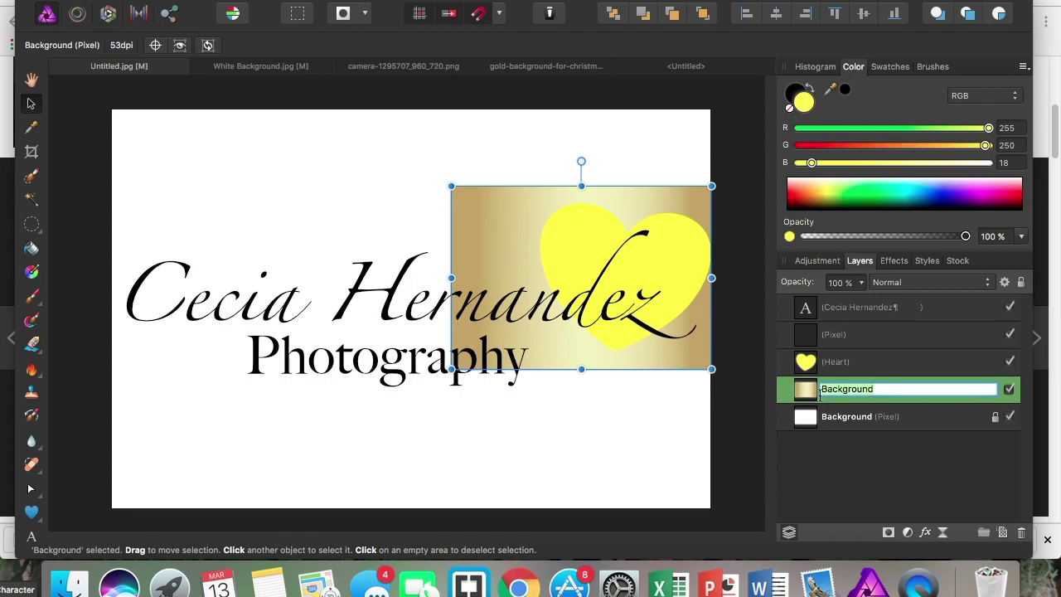
key("Return")
left_click(885, 508)
- Add a mask to the gold layer and clip it to the heart shape
left_click(862, 393)
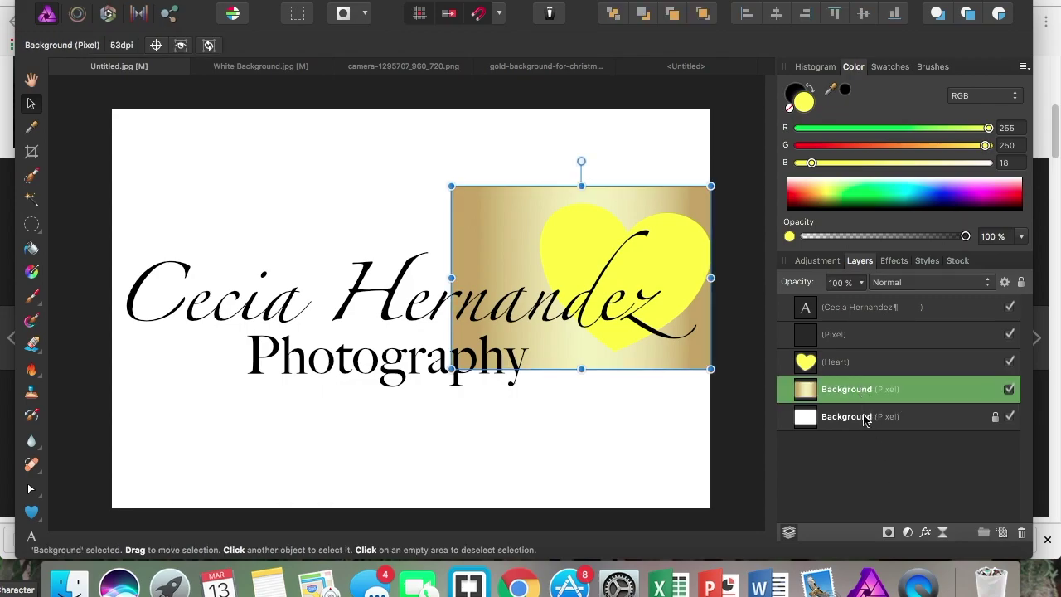
left_click(887, 533)
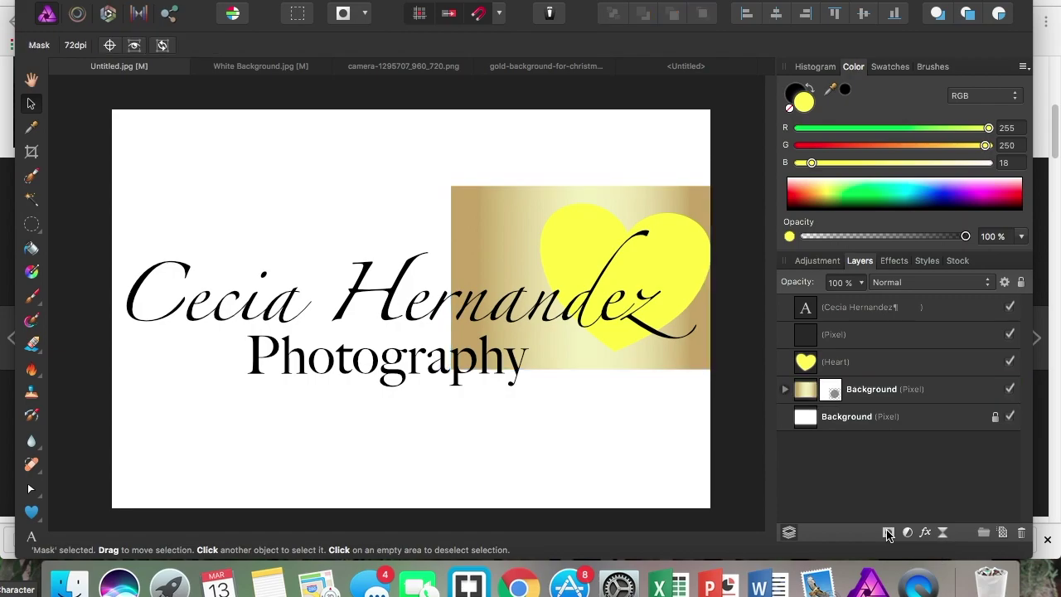
left_click(809, 370)
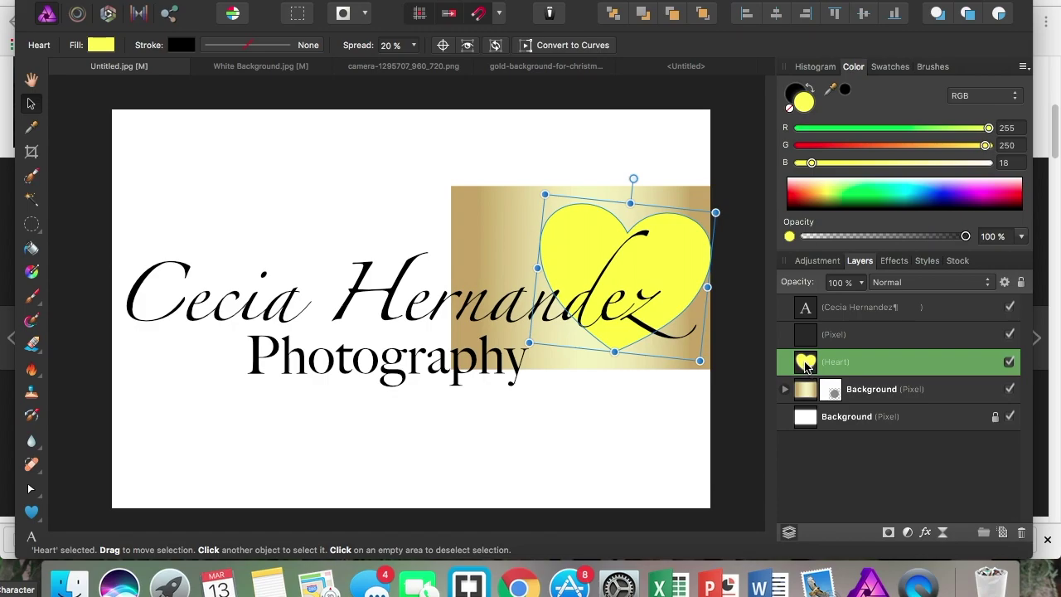
left_click_drag(803, 367, 829, 392)
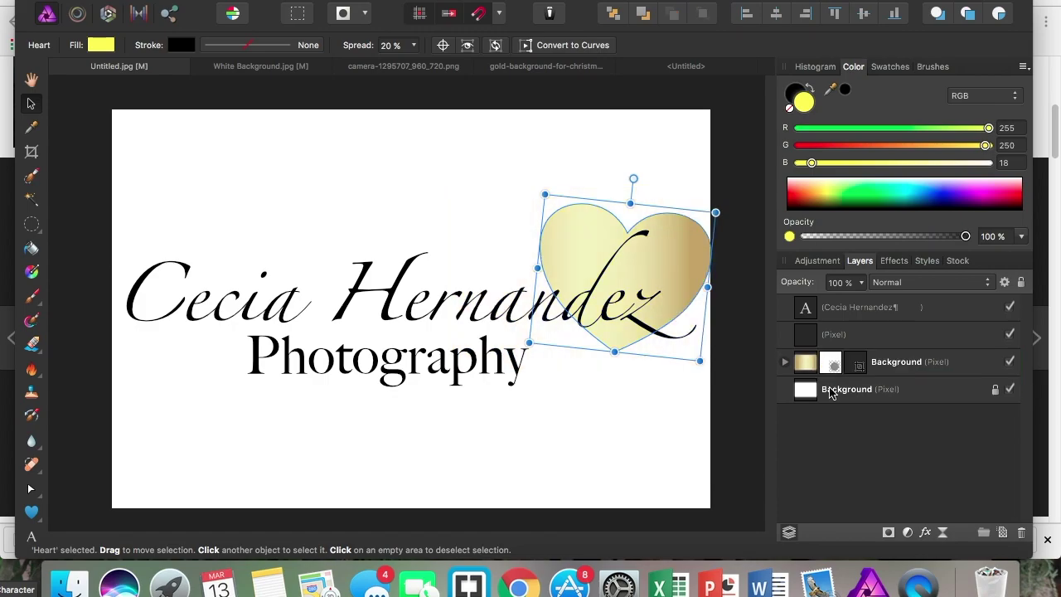
left_click(667, 401)
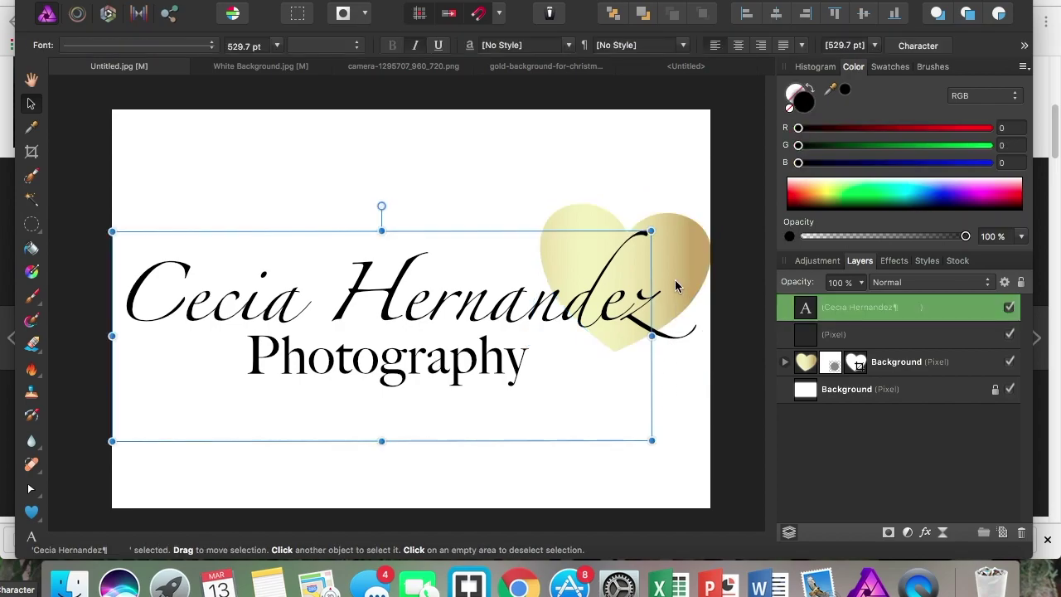
left_click(664, 189)
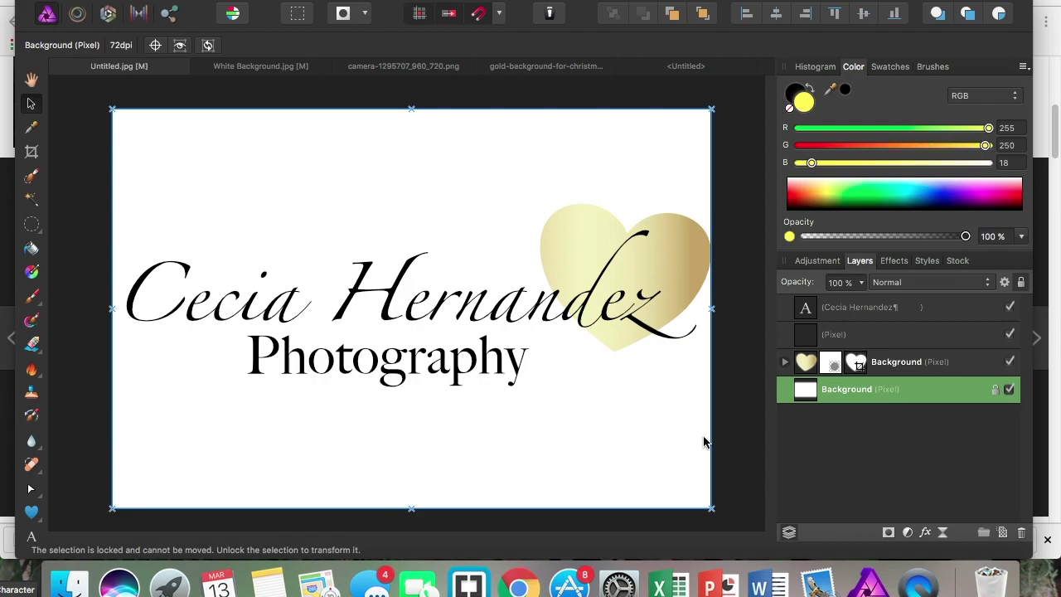
left_click(726, 454)
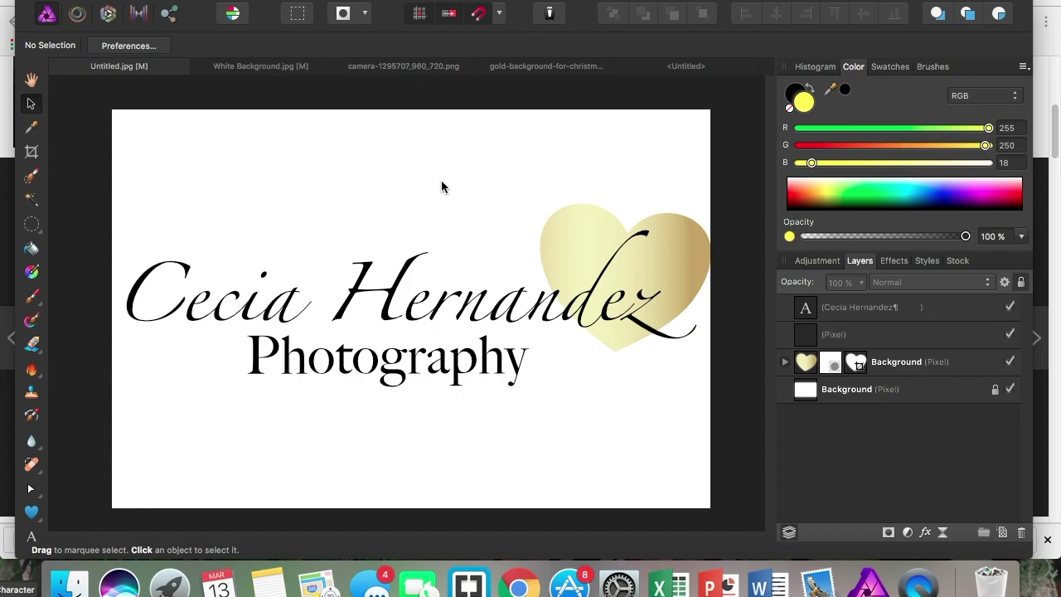
- Paste the camera image, shrink it, stack it above the gold heart, and set it near the heart's top
left_click(404, 71)
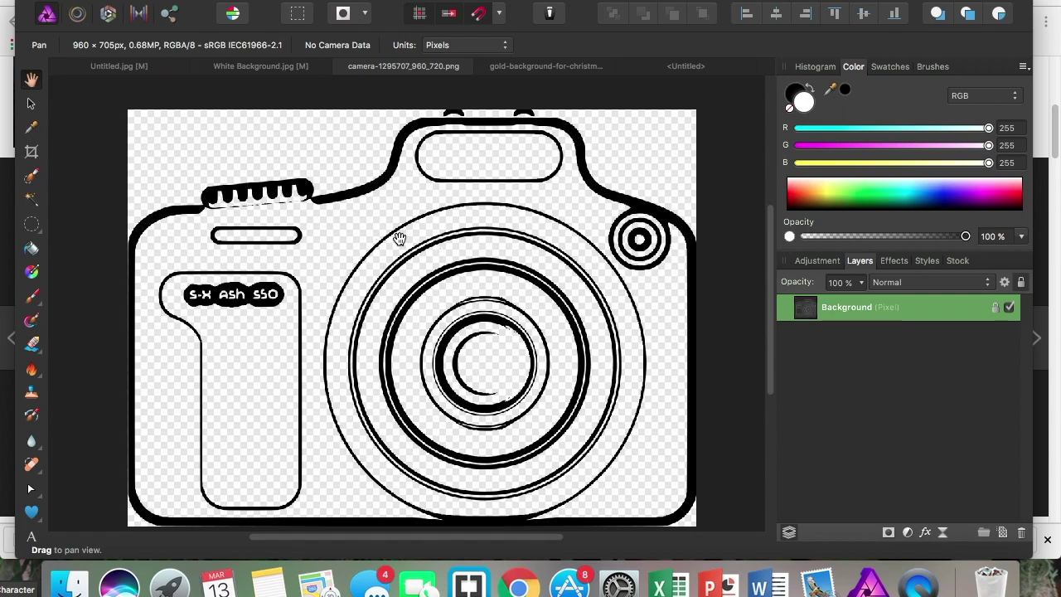
left_click(162, 66)
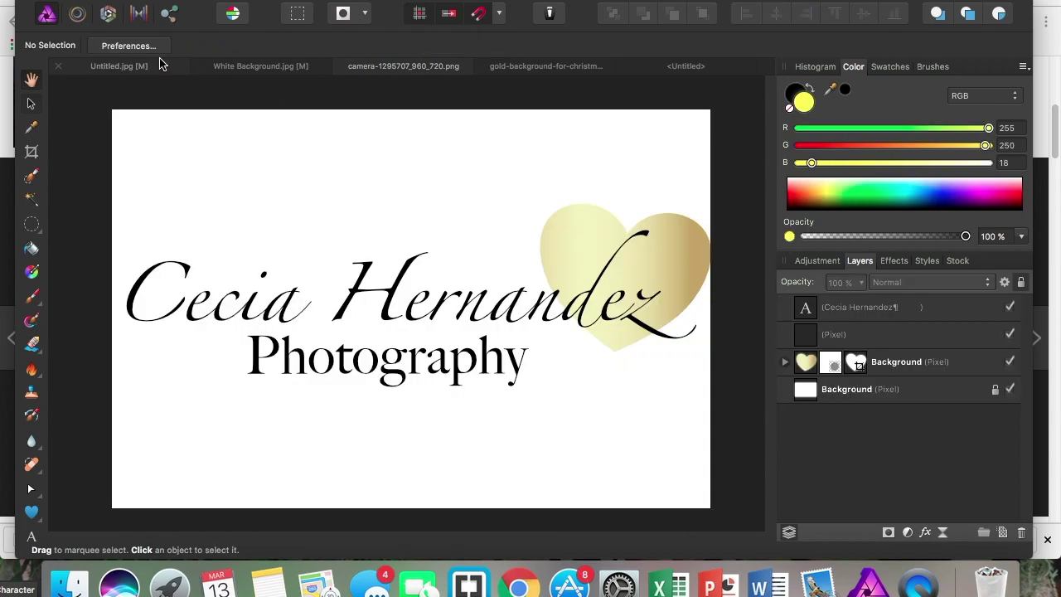
left_click(183, 189)
key("super+v")
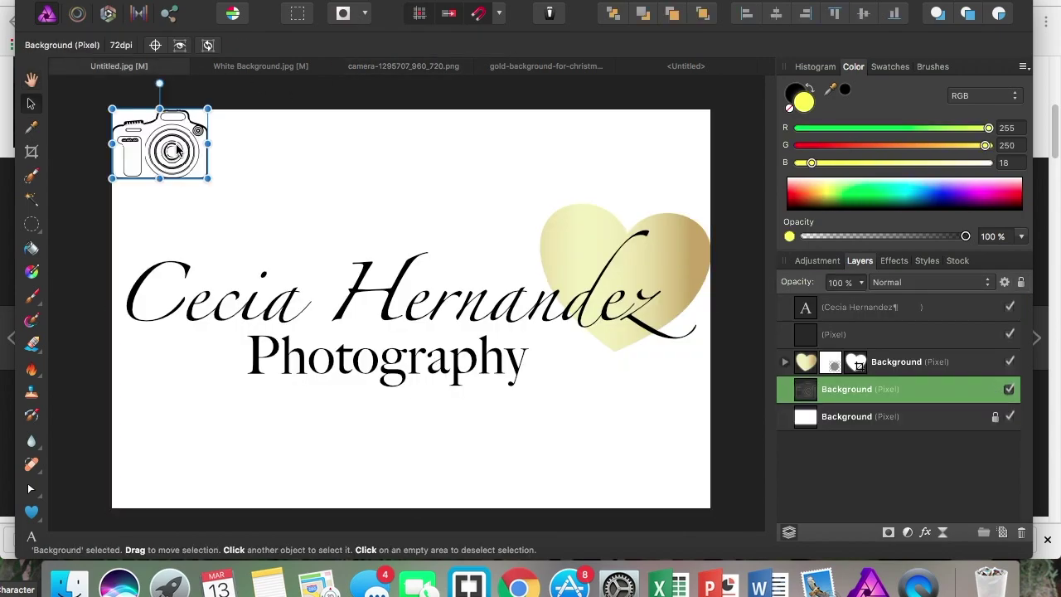
left_click_drag(209, 179, 678, 283)
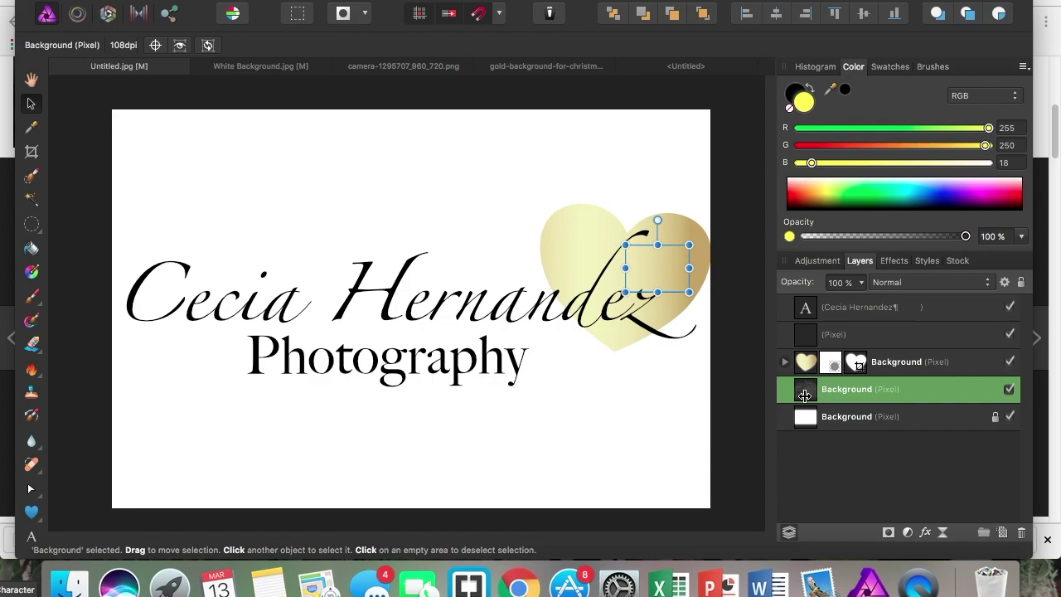
left_click_drag(804, 395, 776, 354)
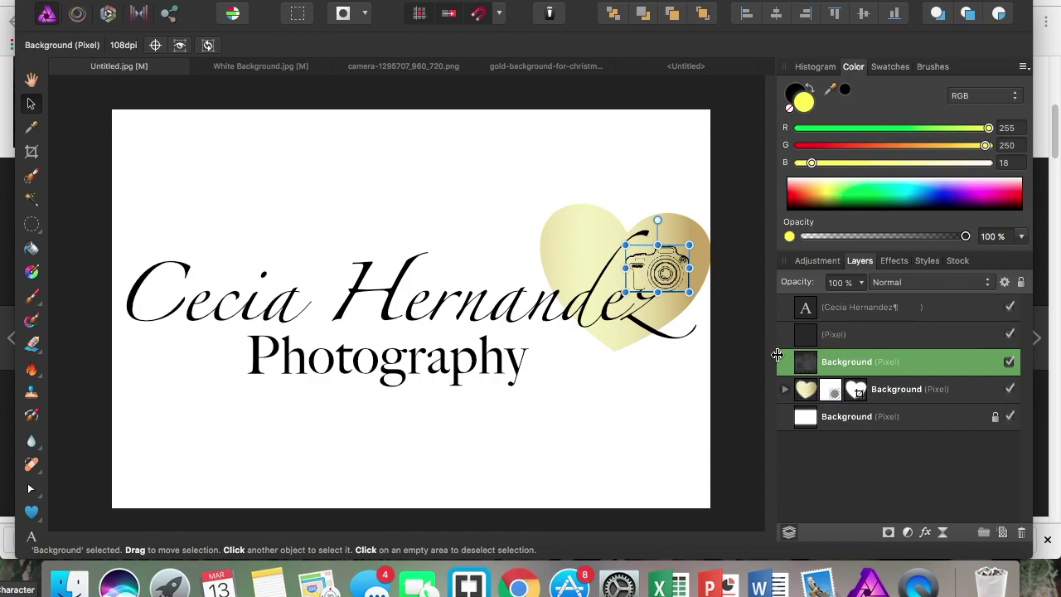
left_click_drag(670, 279, 673, 244)
left_click(649, 192)
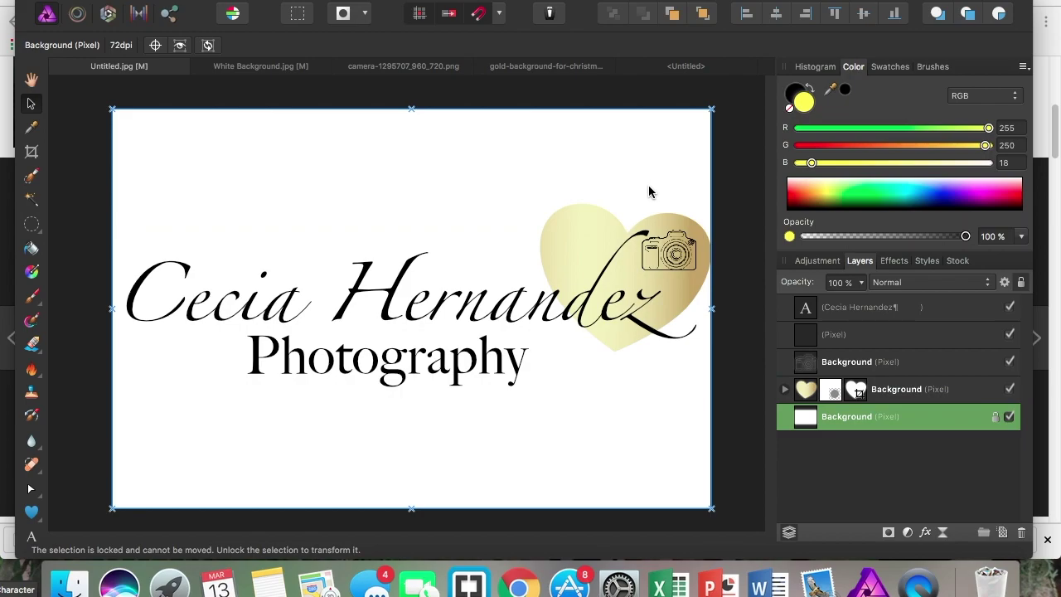
- Hide the white Background layer so the gold-heart logo shows on transparency
left_click(720, 406)
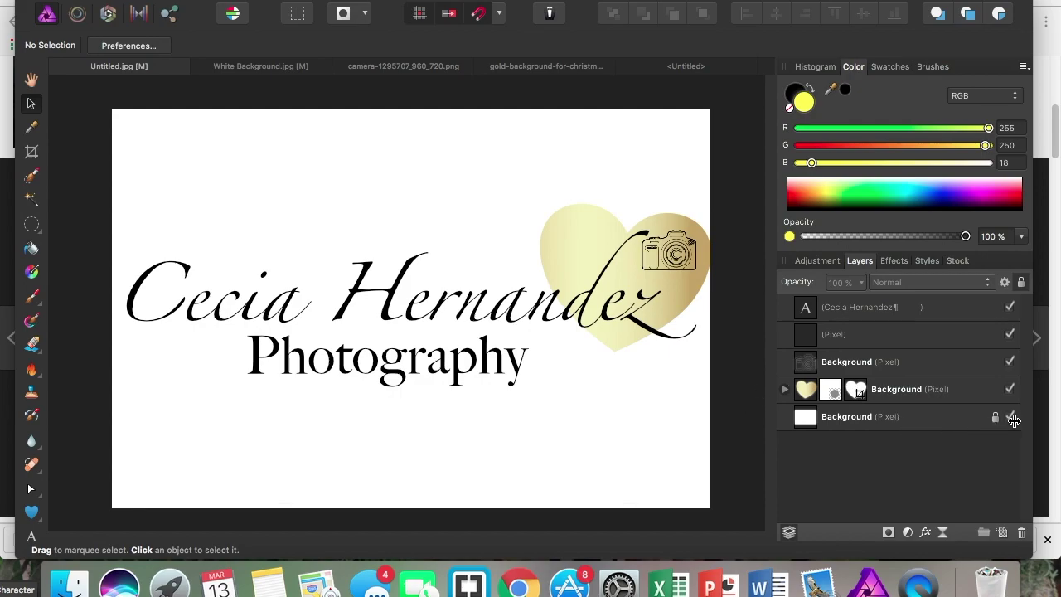
left_click(974, 420)
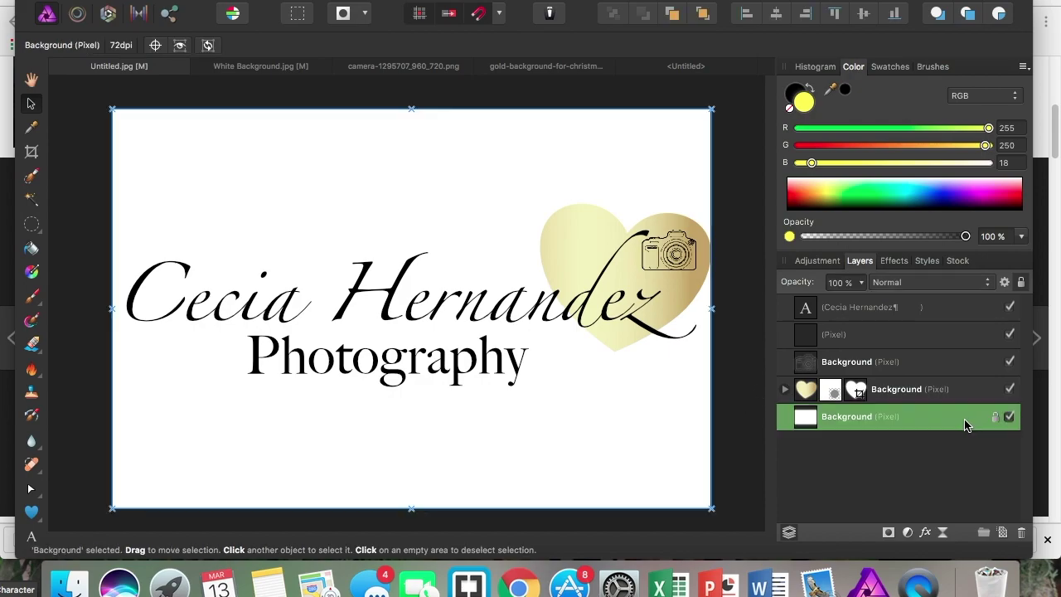
left_click(1008, 421)
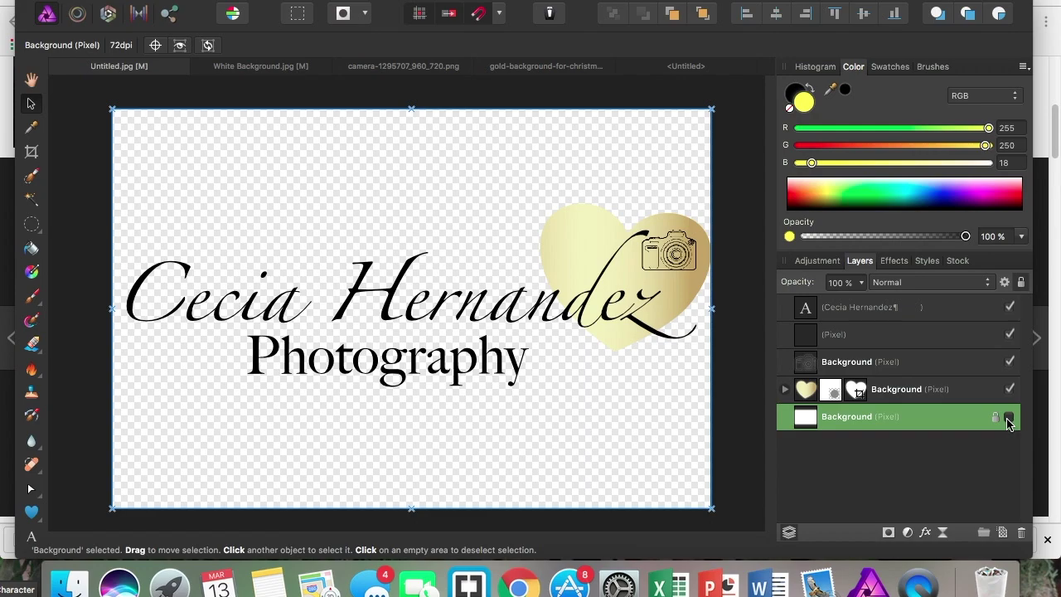
left_click(991, 452)
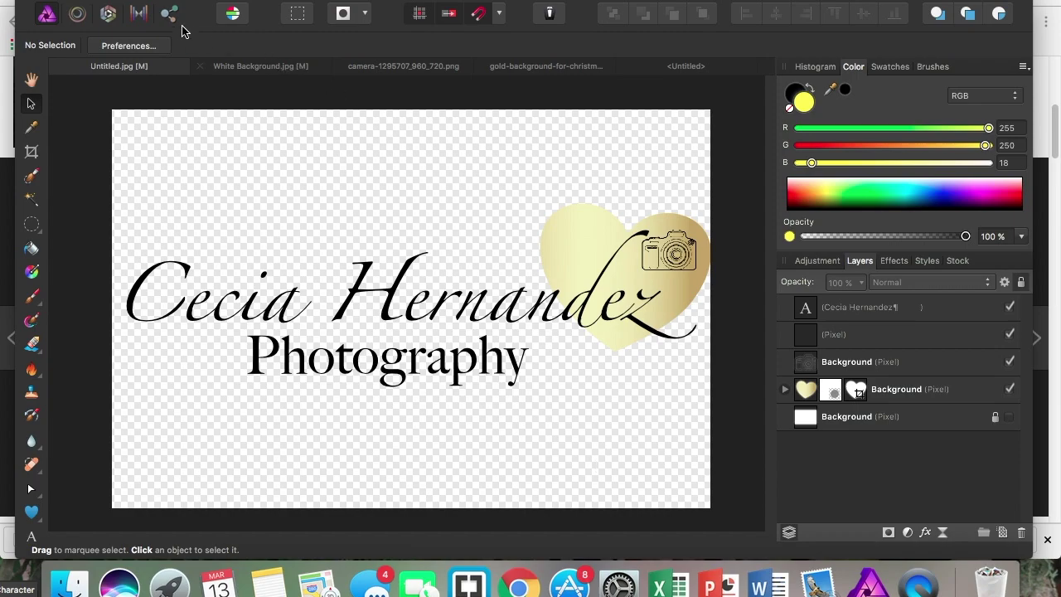
left_click(153, 0)
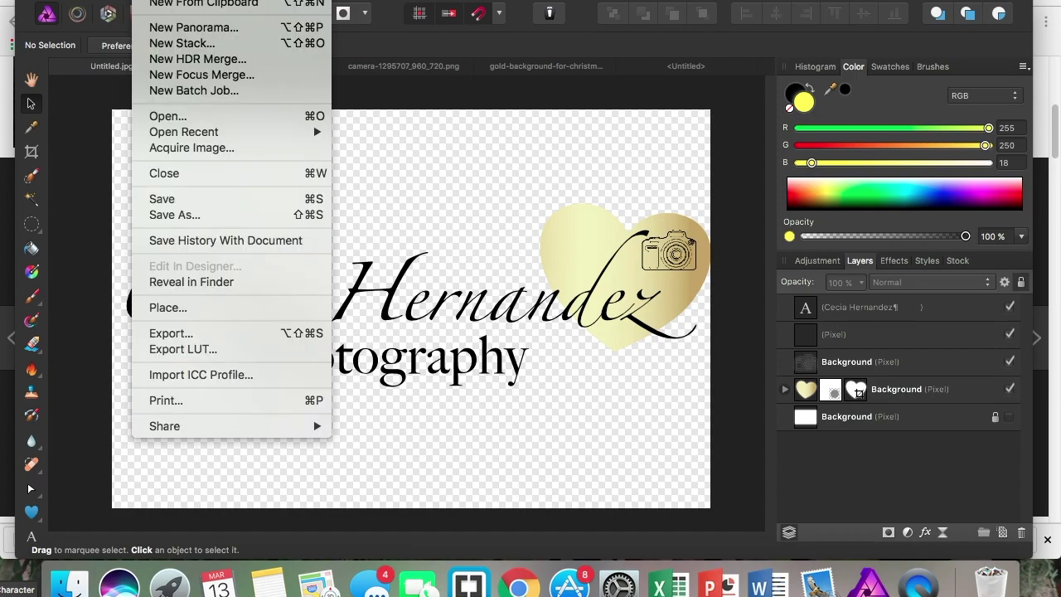
left_click(183, 334)
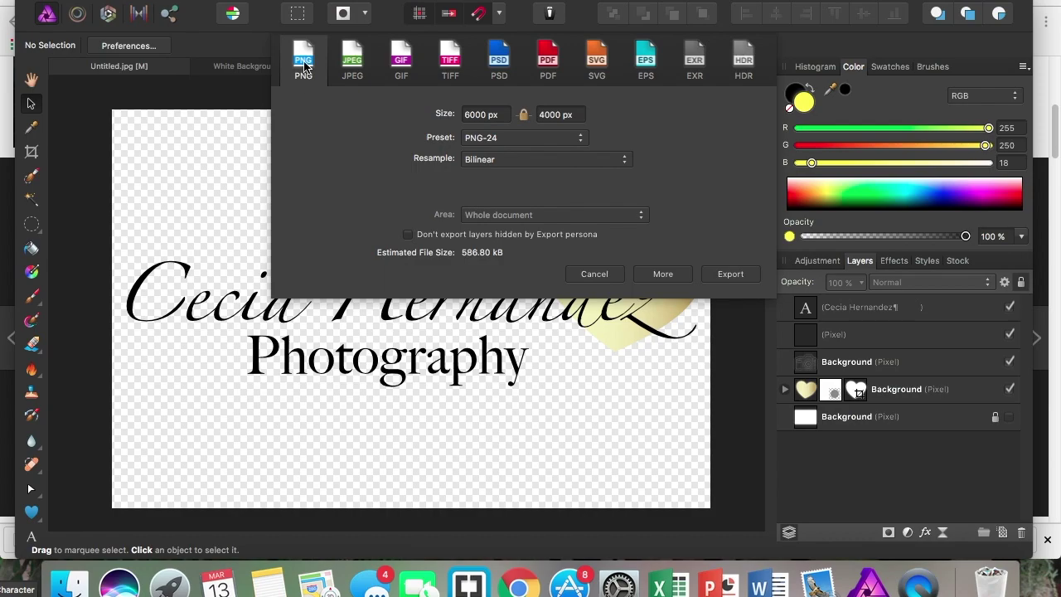
left_click(728, 275)
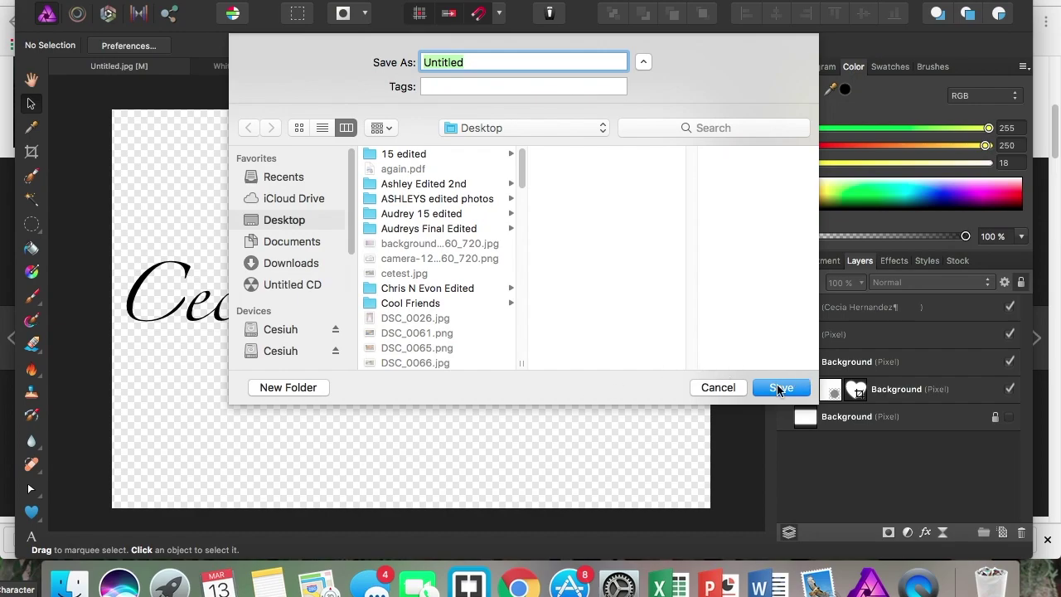
left_click(727, 388)
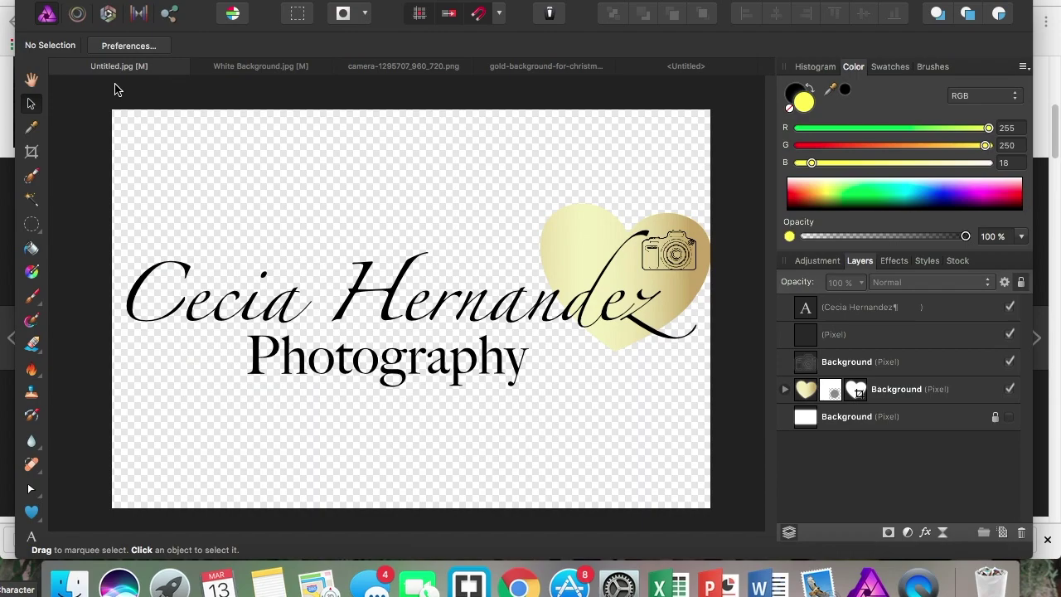
- Open the portrait photo IMG_2962.JPG from the Desktop
left_click(62, 0)
mouse_move(154, 0)
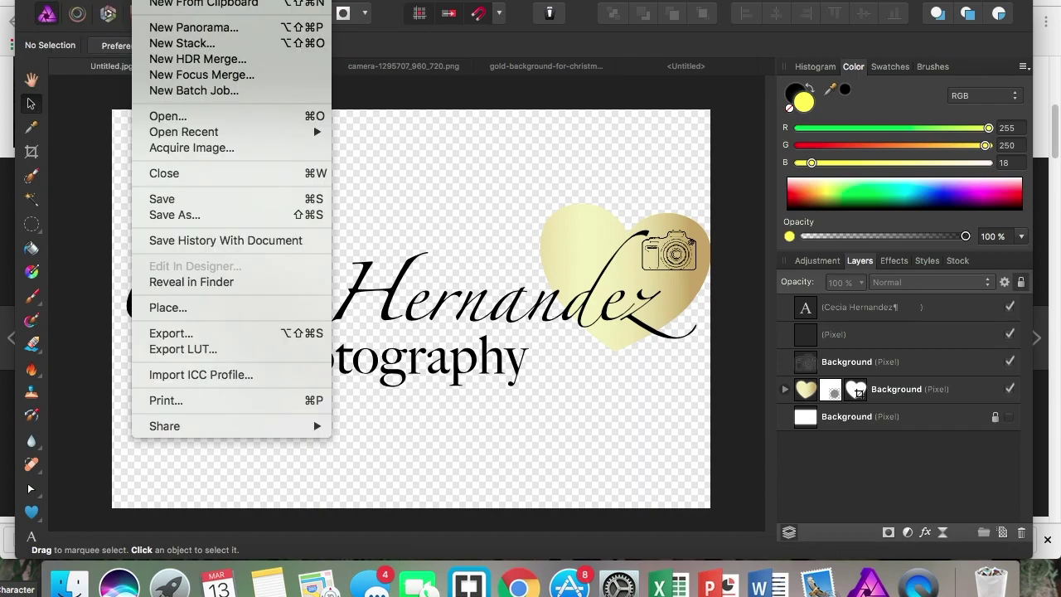
left_click(195, 116)
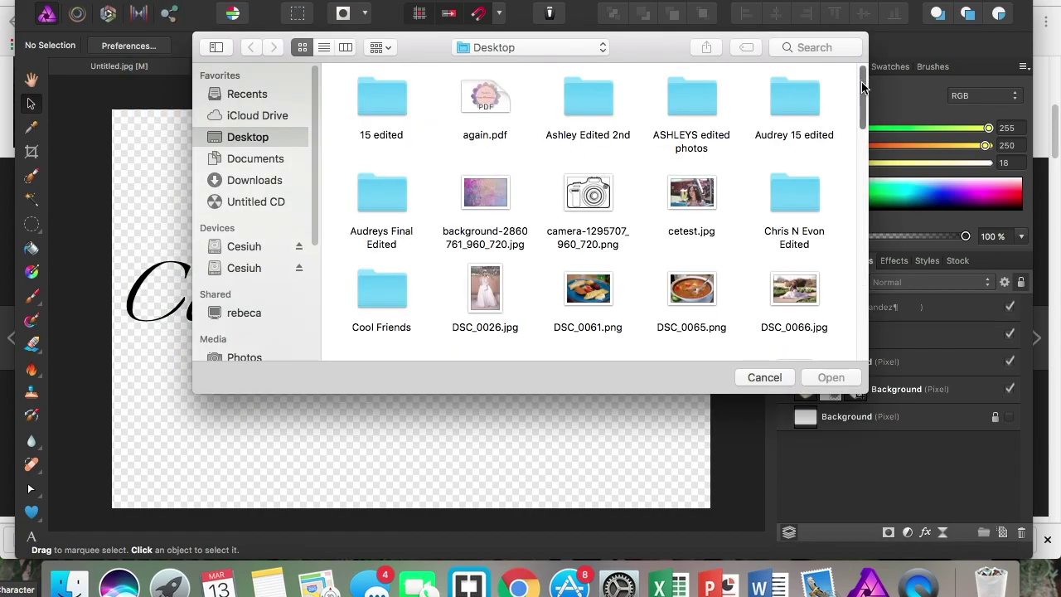
left_click_drag(862, 87, 824, 241)
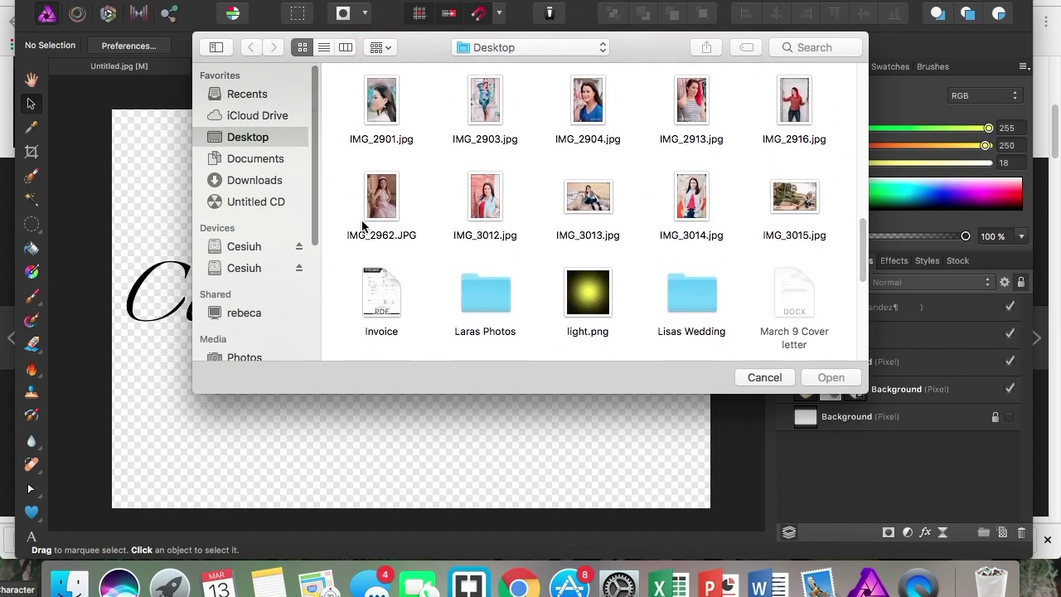
left_click(402, 203)
left_click(831, 377)
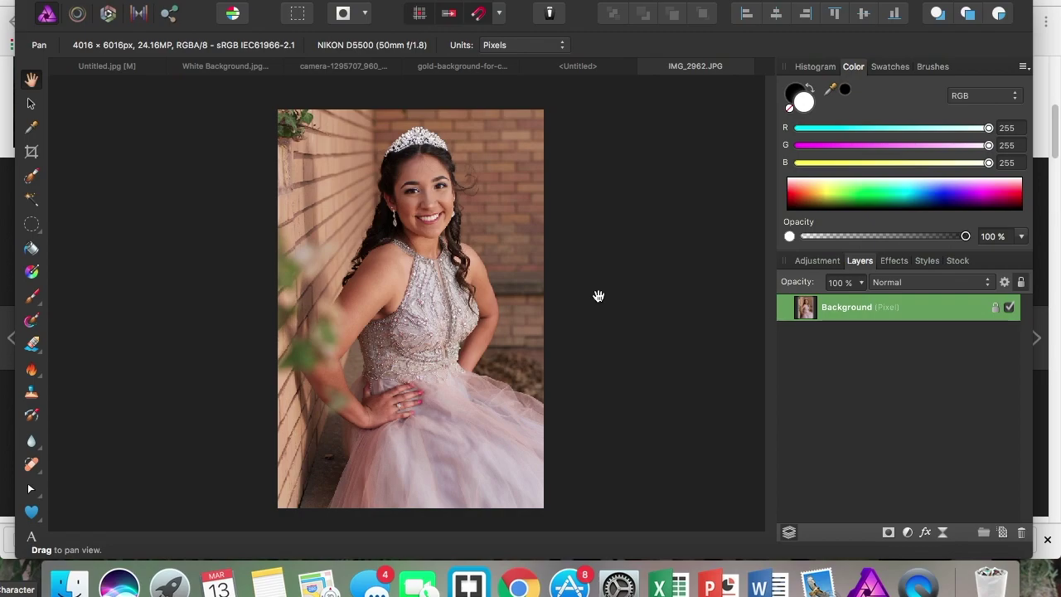
- Open the exported logo 'new my logo.png' as a separate document
left_click(158, 0)
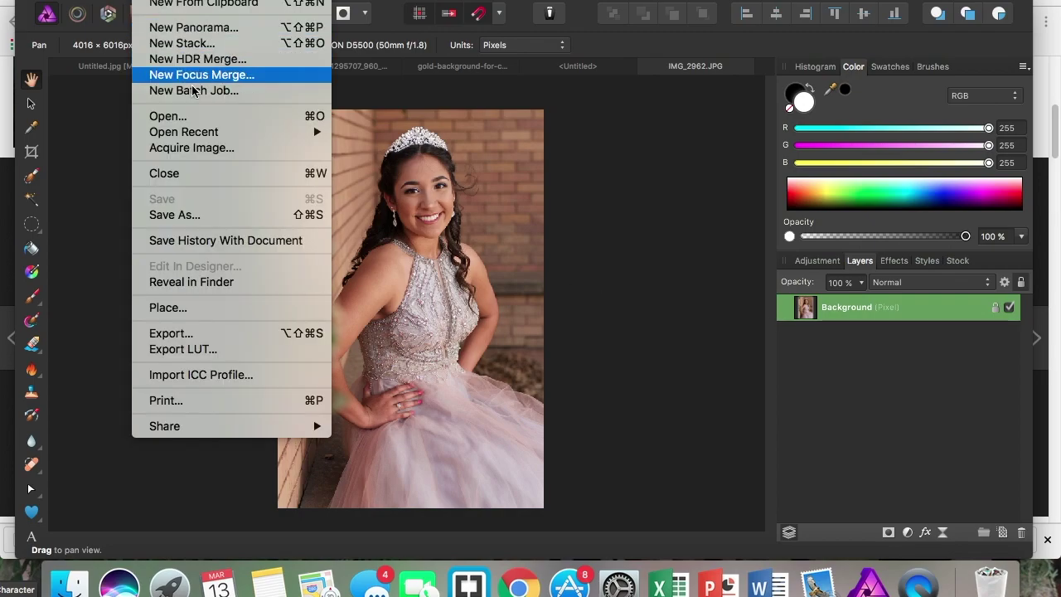
left_click(165, 116)
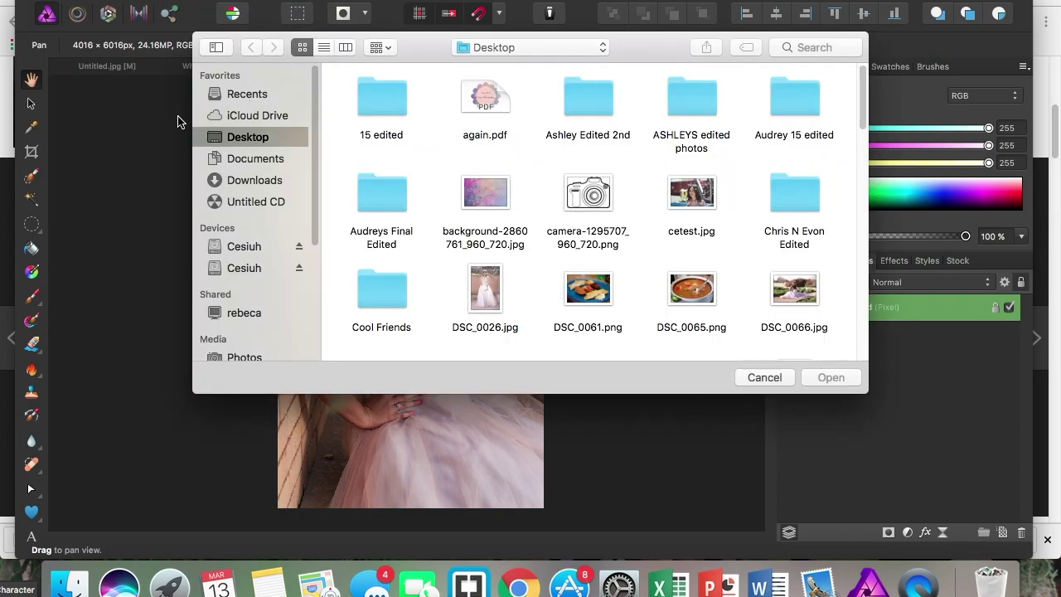
left_click_drag(866, 116, 826, 312)
scroll(825, 313, "down", 1)
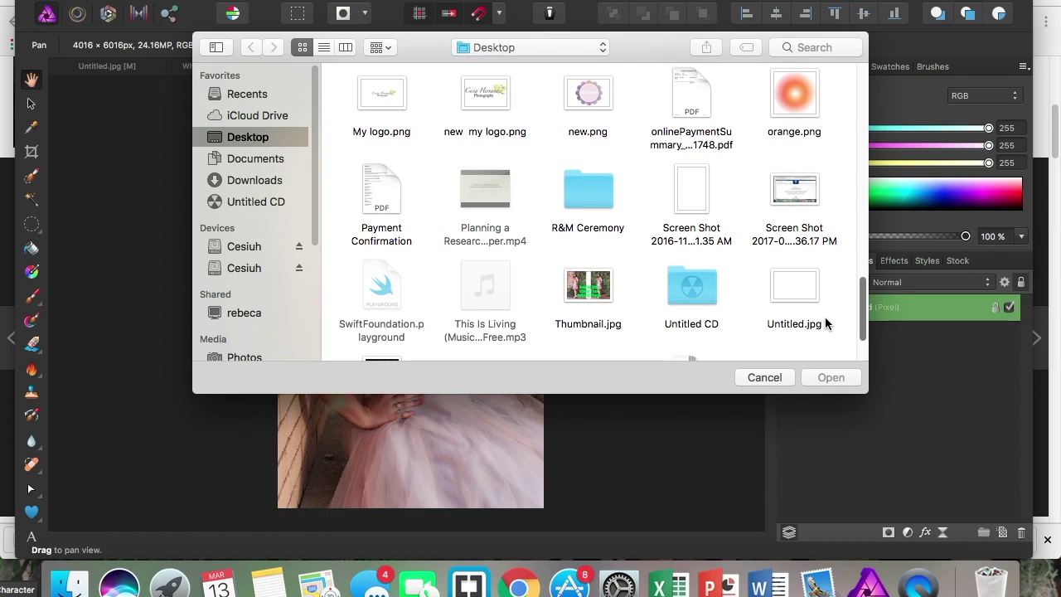
left_click(497, 93)
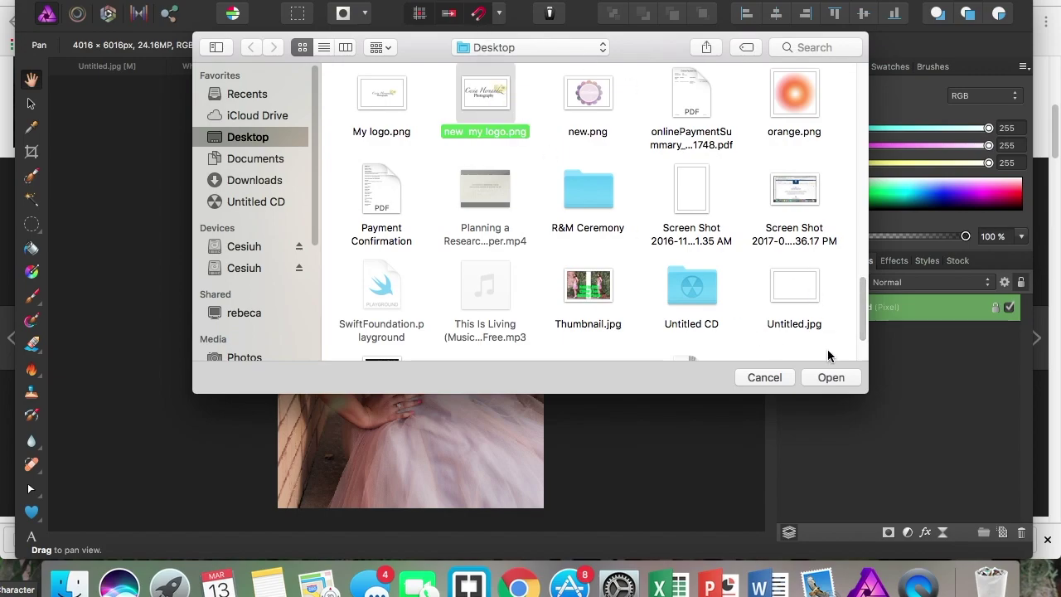
left_click(830, 378)
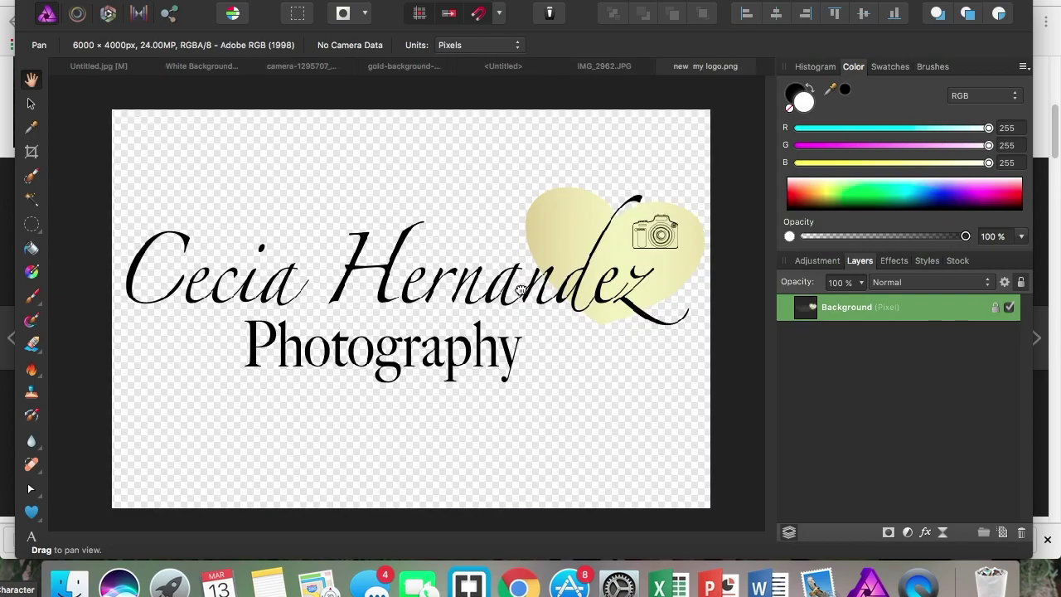
- Paste the logo as a layer on IMG_2962.JPG, shrink it and place it at the lower right corner
left_click(602, 66)
key("super+v")
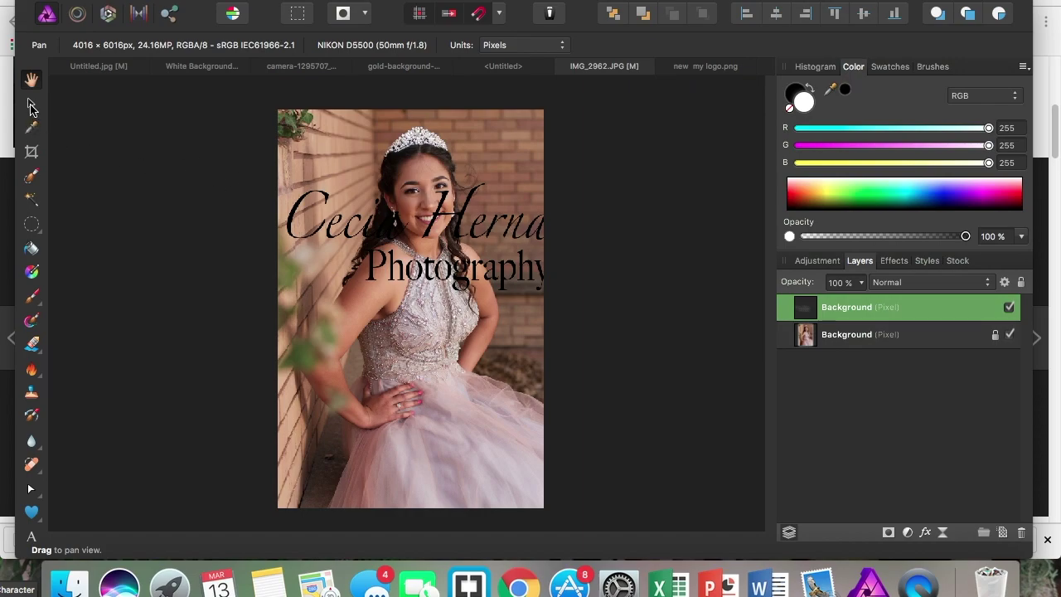
left_click(31, 107)
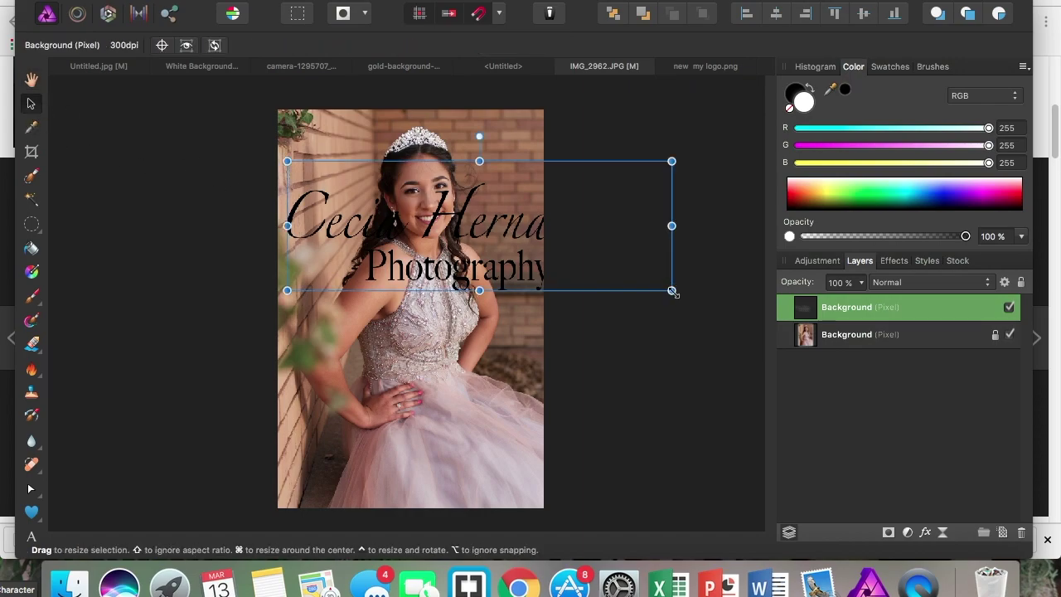
left_click_drag(672, 290, 545, 246)
left_click_drag(499, 205, 497, 431)
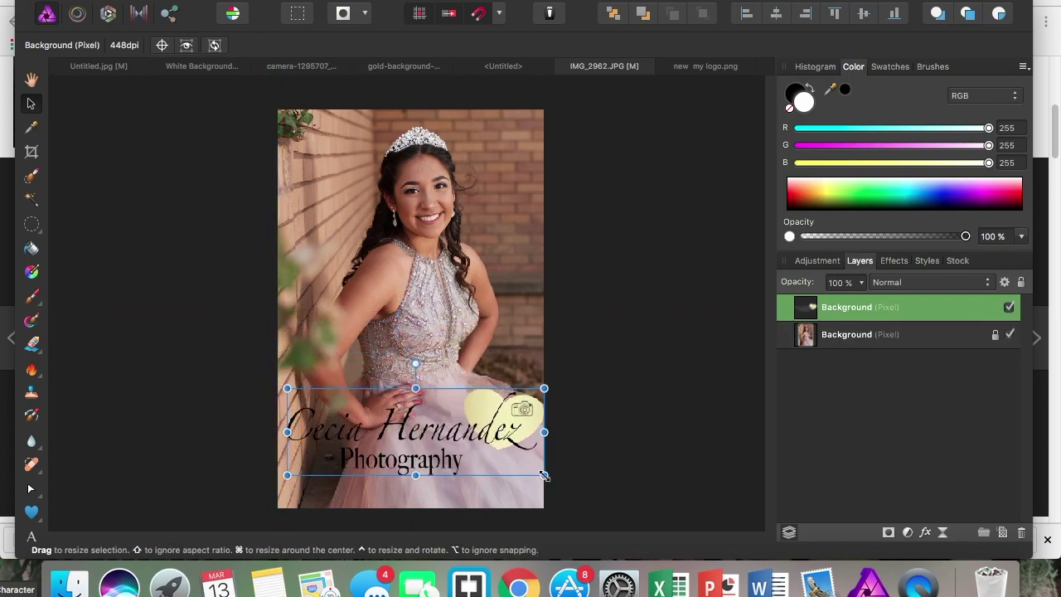
left_click_drag(544, 475, 499, 459)
left_click_drag(424, 425, 462, 450)
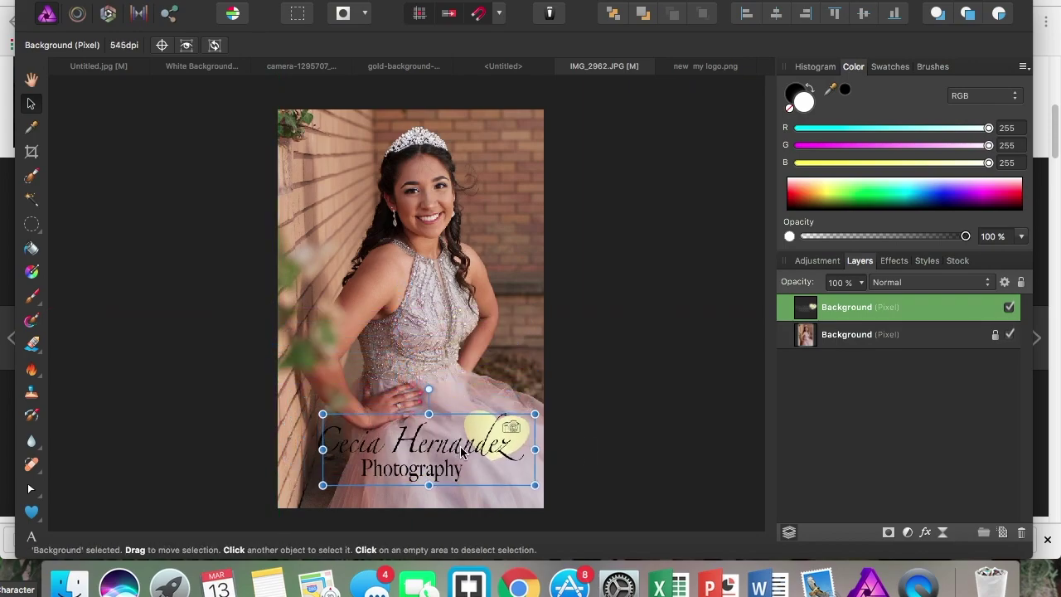
left_click_drag(534, 485, 499, 485)
left_click(640, 469)
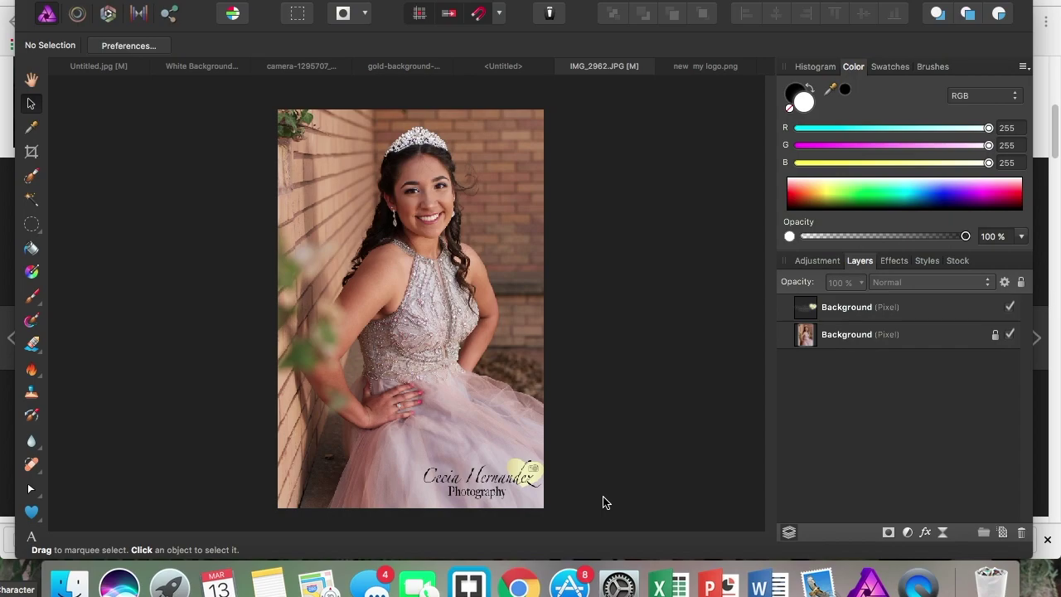
key("super+equal")
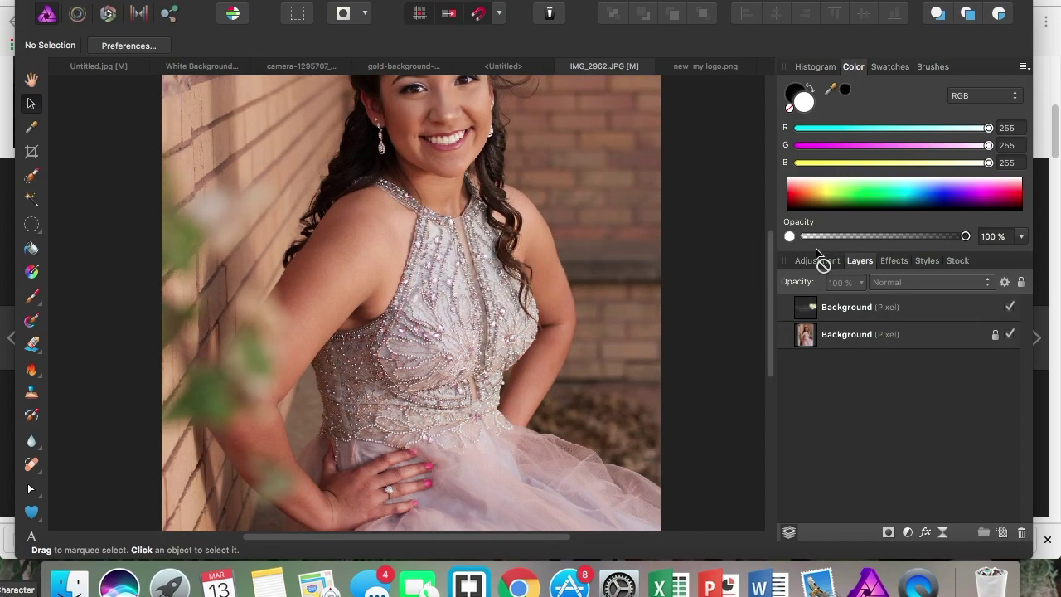
left_click_drag(770, 280, 752, 372)
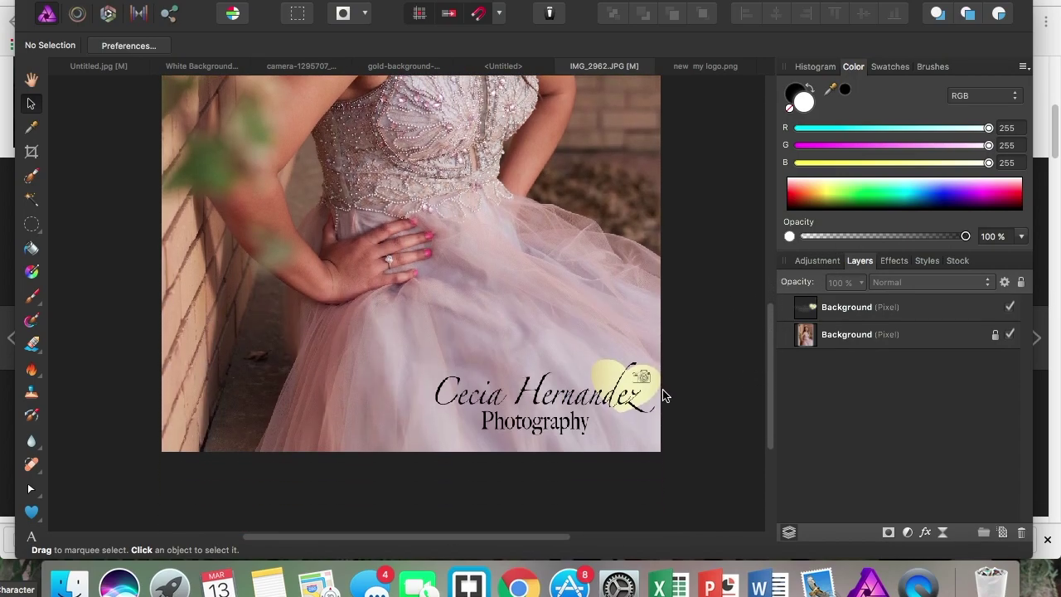
key("super+equal")
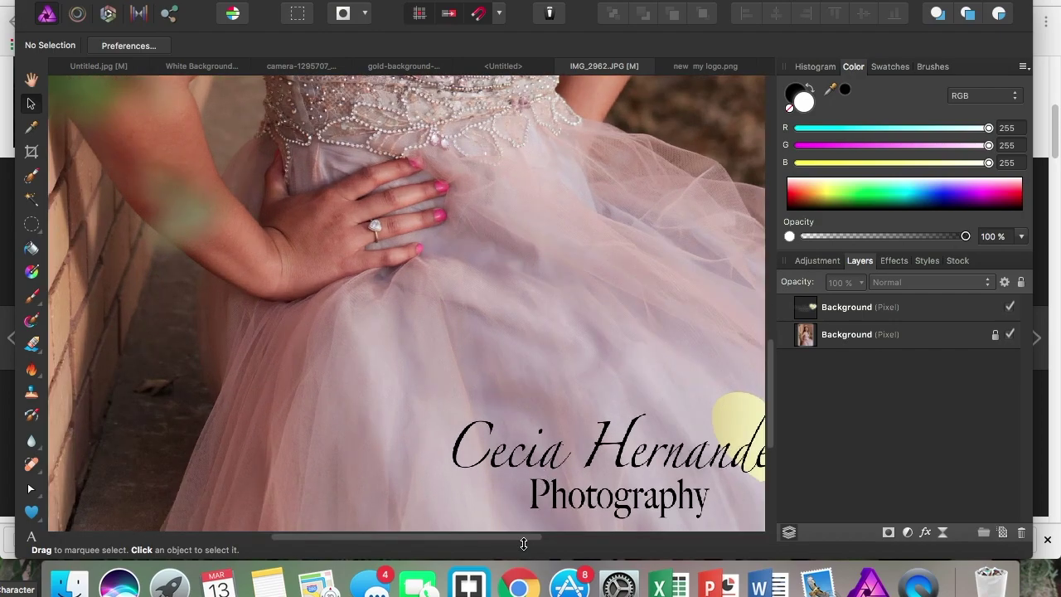
left_click_drag(522, 540, 594, 542)
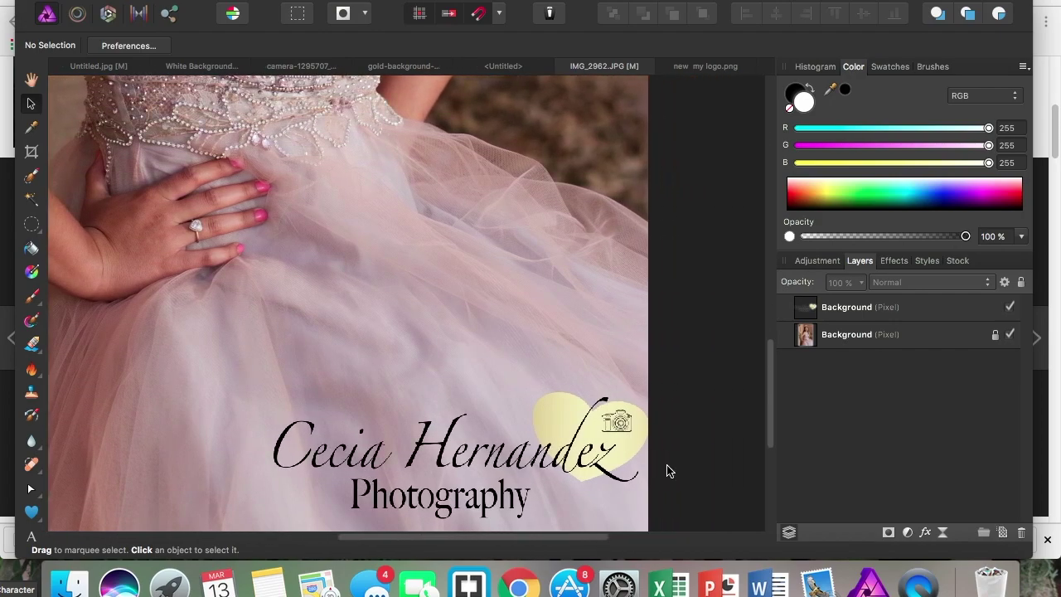
key("super+equal")
left_click_drag(770, 401, 753, 436)
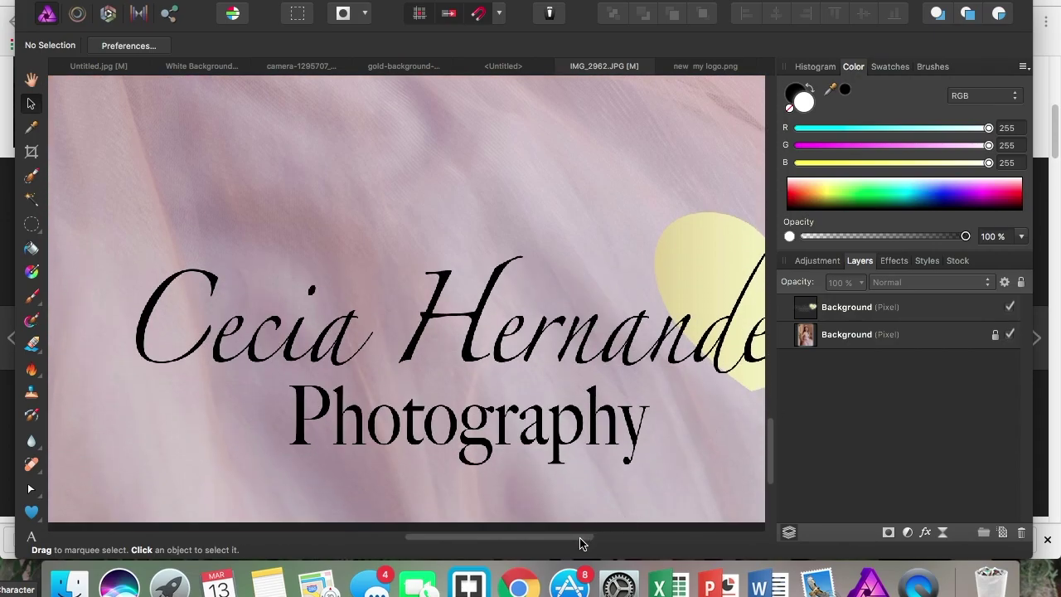
left_click_drag(583, 540, 615, 542)
key("super+minus")
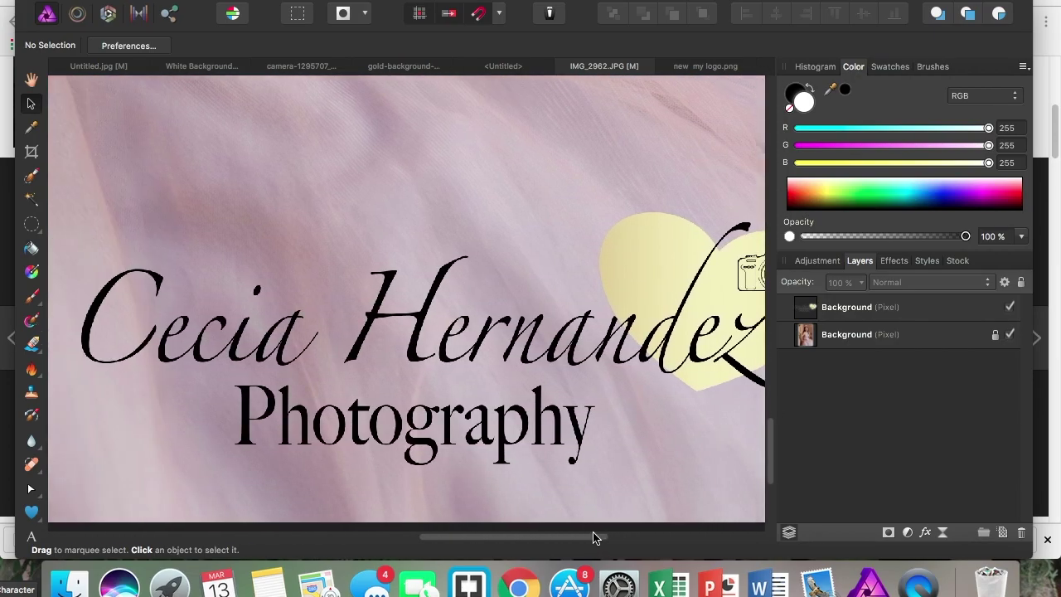
key("super+minus")
key("super+minus")
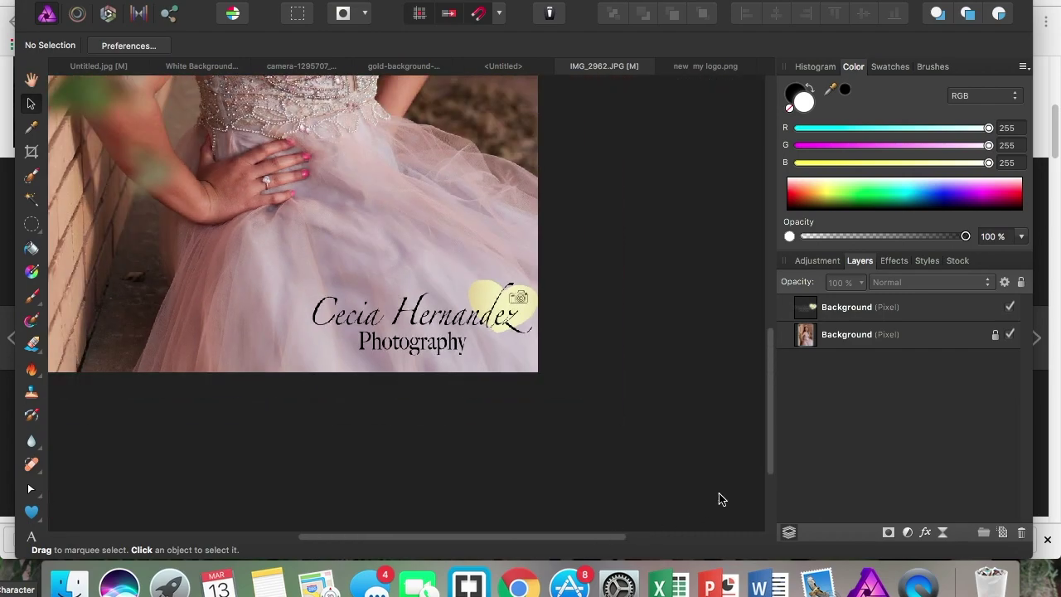
left_click_drag(768, 444, 770, 352)
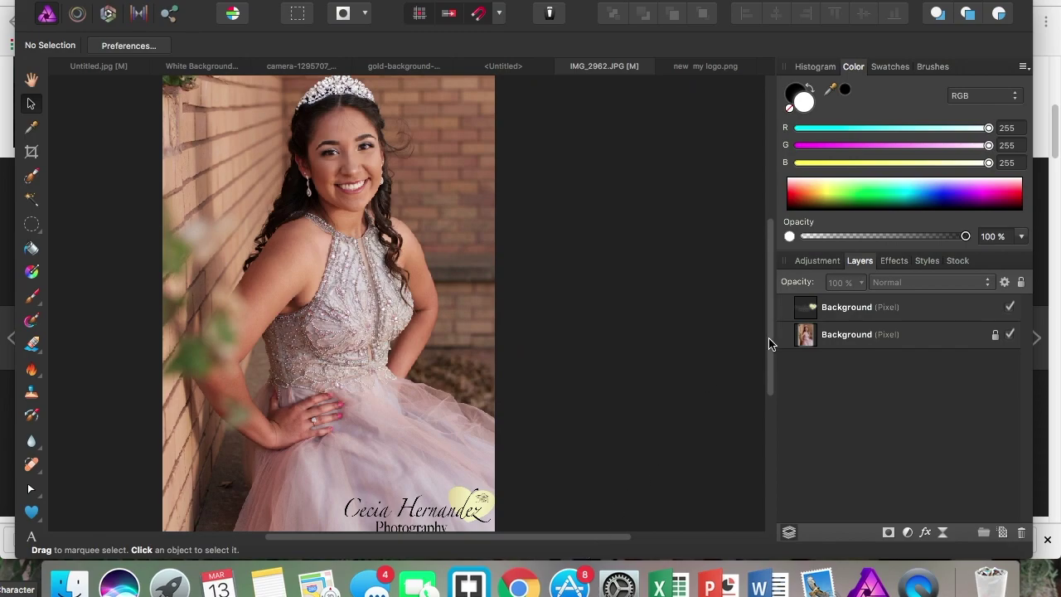
left_click_drag(769, 343, 766, 328)
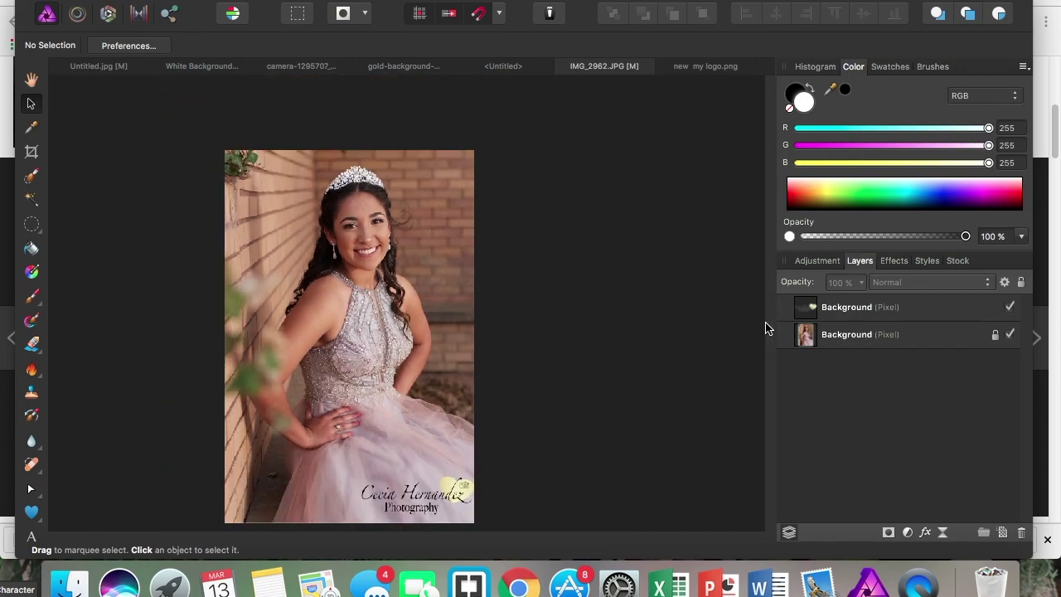